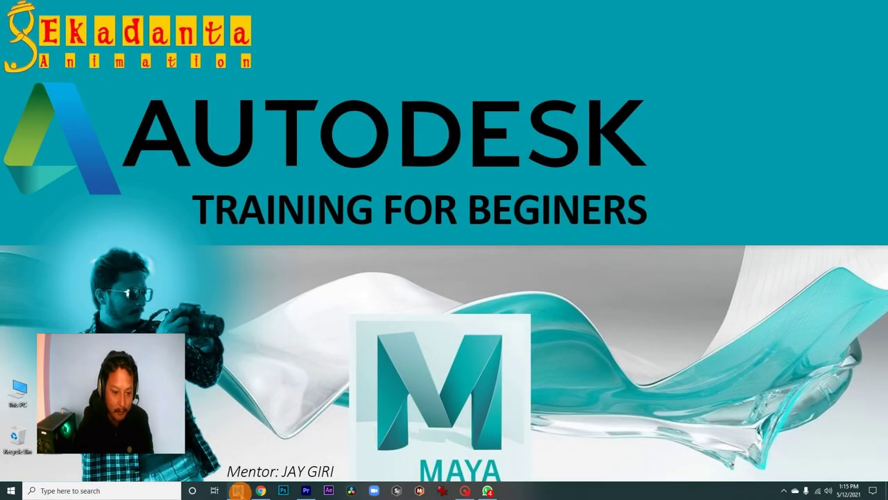
- Bring up the BarrelModel_V2 scene and view the grey barrel from above and close up
click(238, 490)
mouse_move(422, 264)
alt+mouse_down()
mouse_move(386, 270)
mouse_move(460, 282)
mouse_move(460, 260)
mouse_move(431, 287)
mouse_move(349, 252)
mouse_move(422, 287)
mouse_move(532, 312)
mouse_move(470, 266)
mouse_move(477, 280)
mouse_move(414, 270)
mouse_move(451, 264)
mouse_move(504, 280)
mouse_move(487, 282)
alt+mouse_up()
mouse_move(488, 282)
alt+right_down()
mouse_move(530, 289)
mouse_move(460, 266)
alt+right_up()
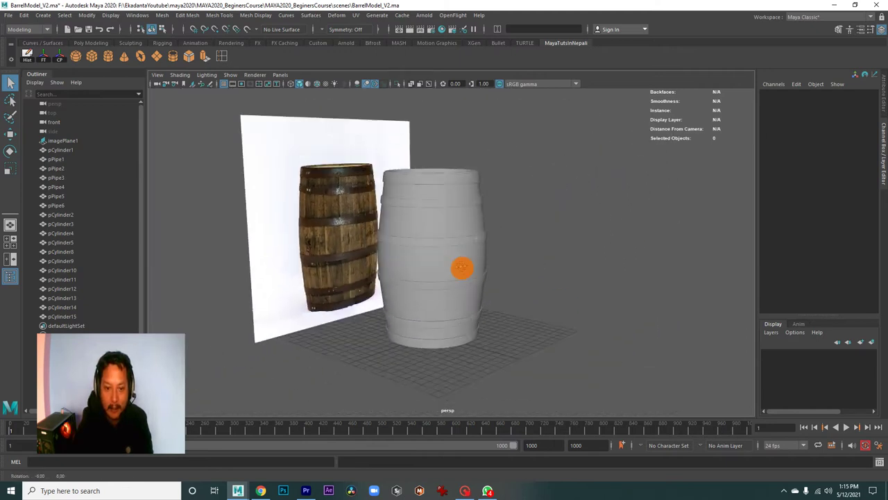
alt+drag(460, 266, 437, 259)
mouse_move(437, 259)
alt+right_down()
mouse_move(511, 285)
mouse_move(467, 258)
alt+right_up()
alt+drag(467, 258, 478, 271)
mouse_move(479, 271)
alt+right_down()
mouse_move(428, 268)
mouse_move(451, 261)
alt+right_up()
- Orbit around the grey barrel and reference image to frame them from new angles
mouse_move(451, 261)
alt+mouse_down()
mouse_move(412, 238)
mouse_move(386, 240)
mouse_move(409, 240)
alt+mouse_up()
mouse_move(408, 240)
alt+right_down()
mouse_move(492, 266)
mouse_move(432, 236)
alt+right_up()
alt+drag(433, 236, 435, 258)
mouse_move(434, 258)
alt+right_down()
mouse_move(507, 287)
mouse_move(420, 261)
alt+right_up()
mouse_move(419, 261)
alt+mouse_down()
mouse_move(390, 240)
mouse_move(387, 256)
alt+mouse_up()
alt+right_drag(386, 256, 388, 241)
mouse_move(388, 241)
alt+mouse_down()
mouse_move(431, 218)
mouse_move(430, 230)
mouse_move(446, 231)
alt+mouse_up()
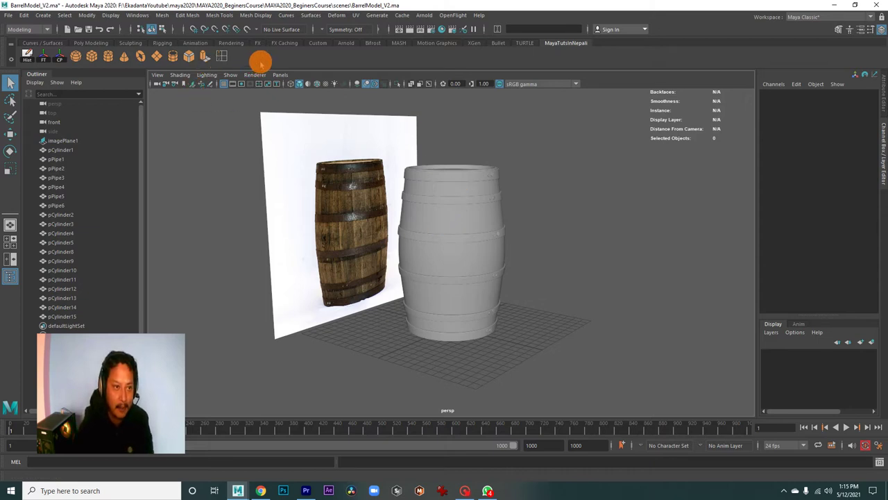
- Browse the Poly Modeling, Rigging, Animation and Rendering shelves, then orbit around the barrels
click(91, 43)
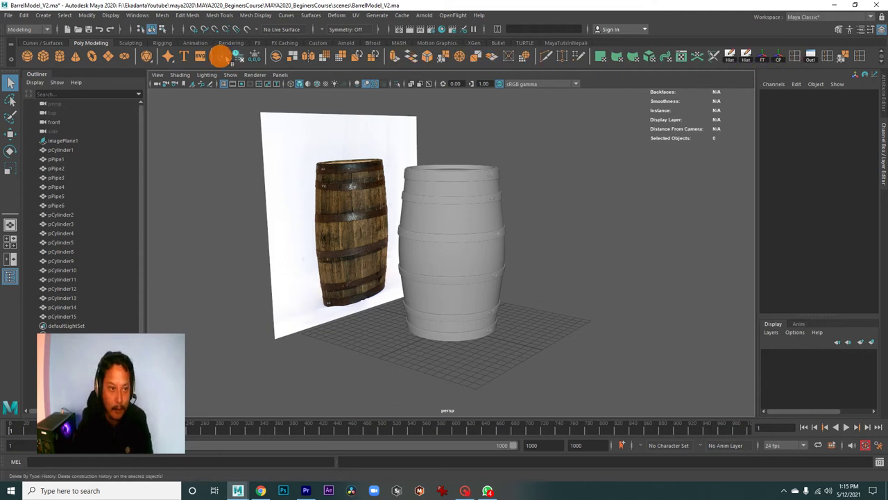
click(159, 43)
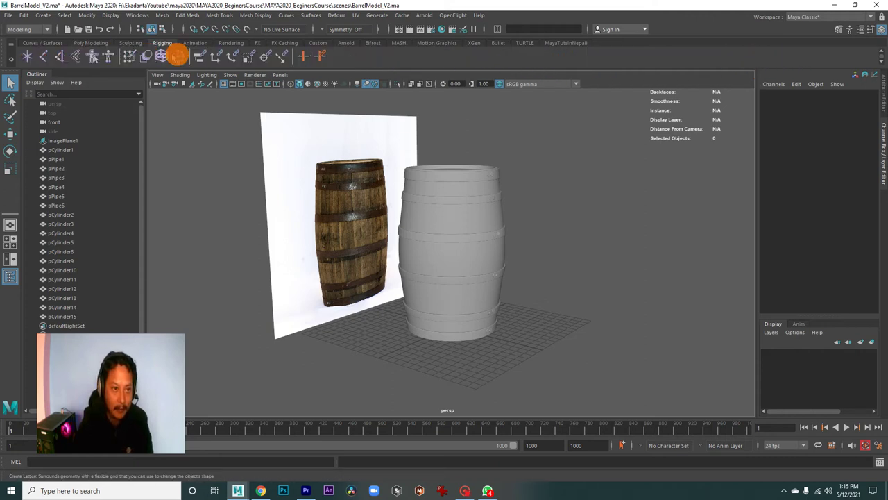
click(194, 43)
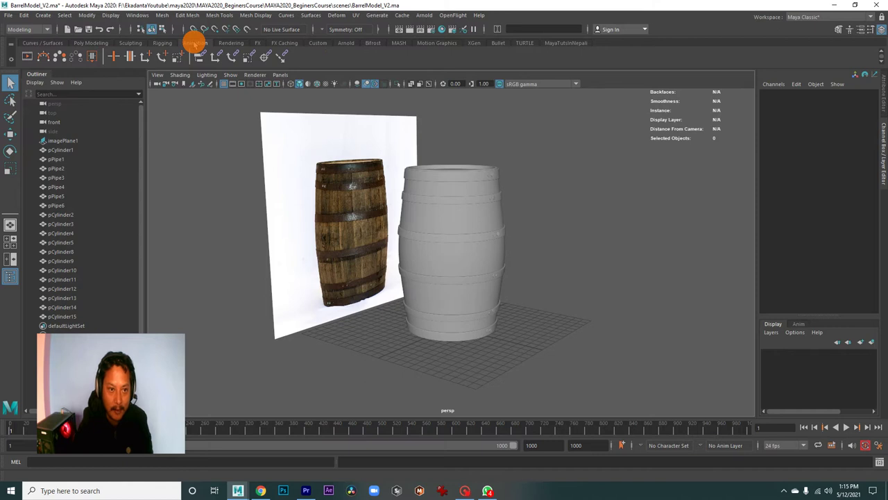
click(231, 43)
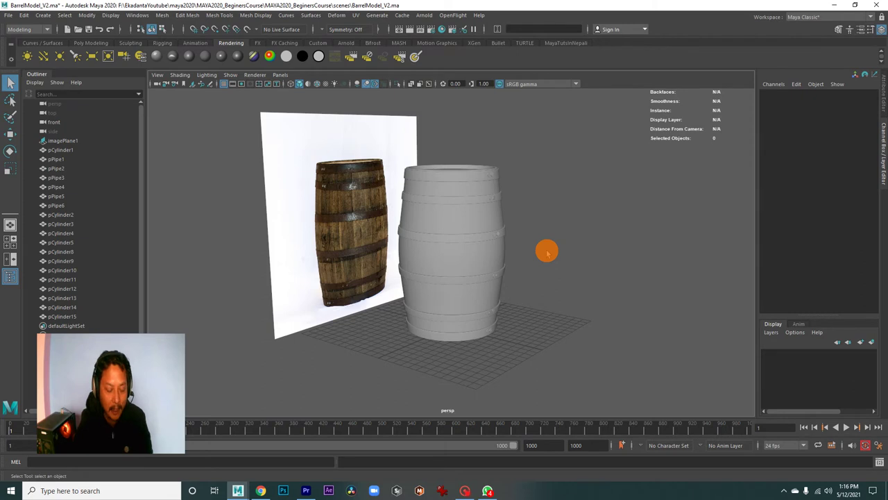
mouse_move(529, 254)
alt+mouse_down()
mouse_move(502, 252)
mouse_move(500, 268)
mouse_move(486, 267)
alt+mouse_up()
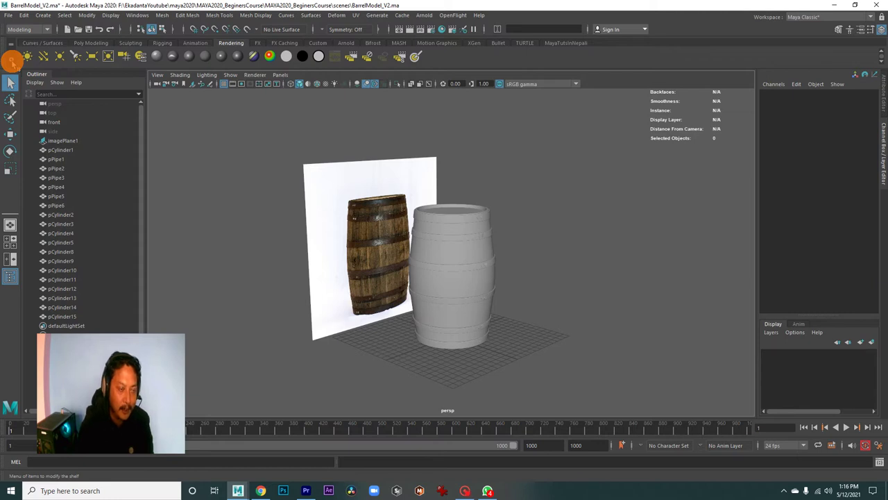
- Create a new shelf named 'MayaTutorialsInNepali'
click(12, 62)
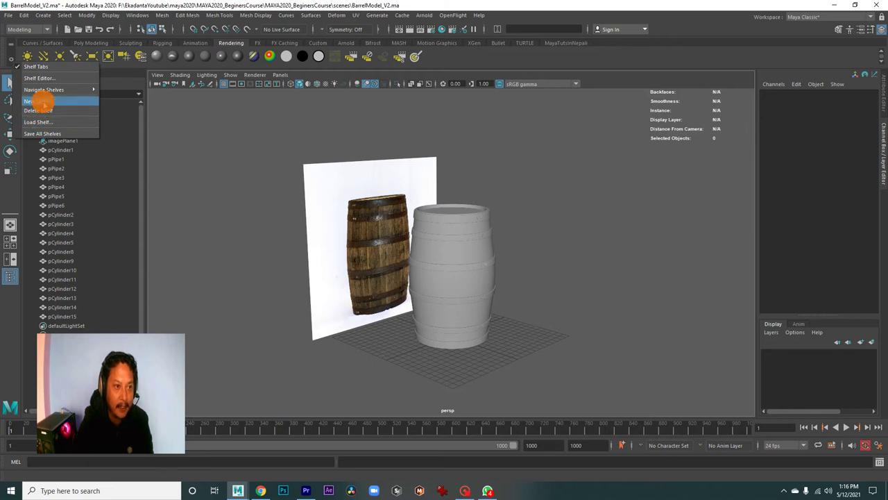
click(40, 101)
click(446, 242)
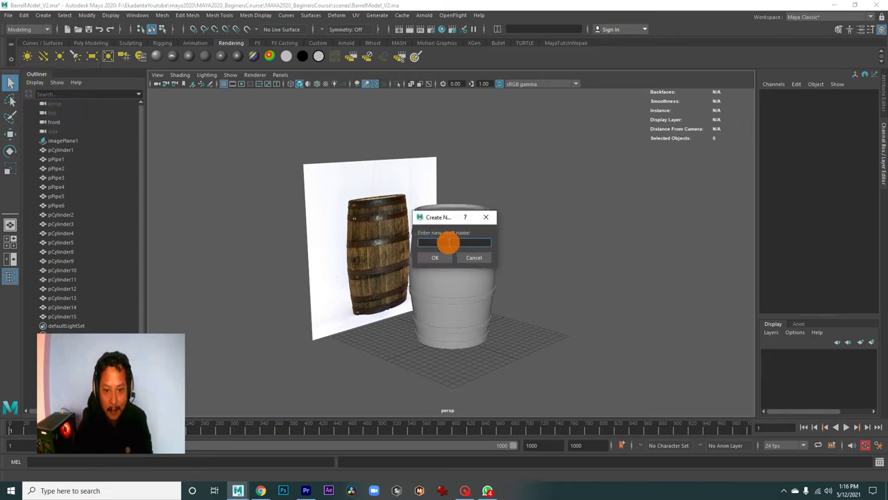
text(Maya)
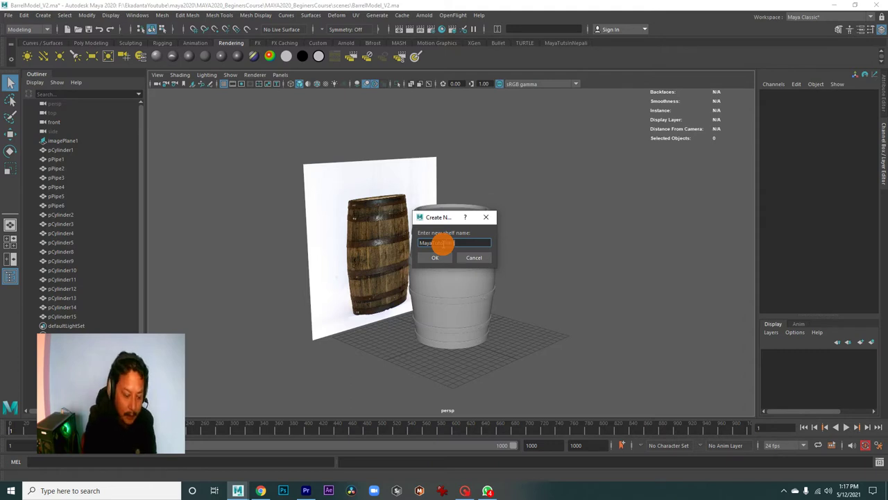
text(Nepali)
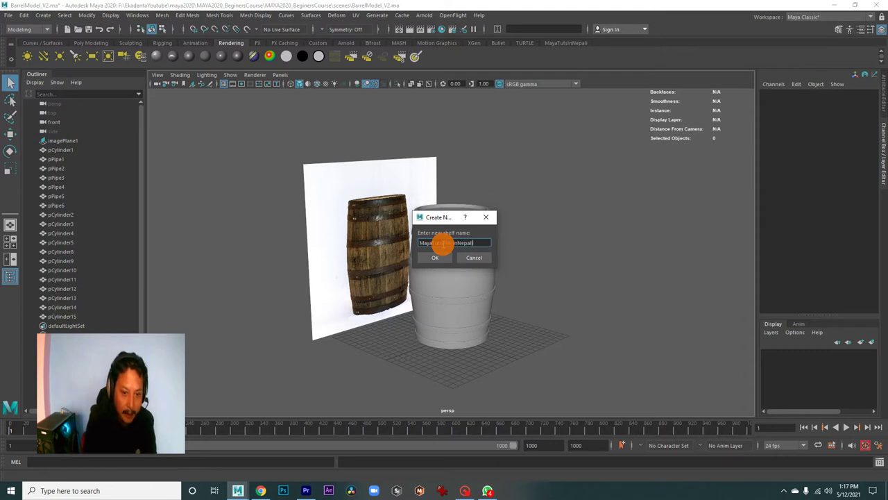
click(443, 258)
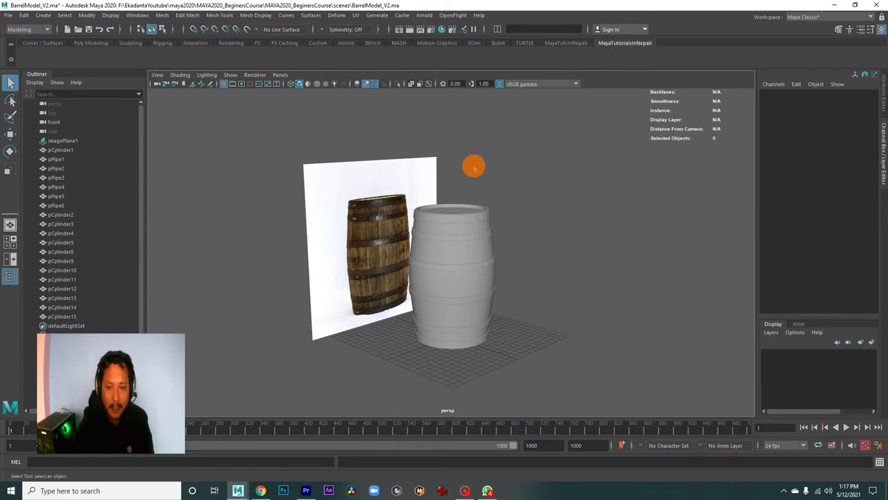
alt+middle_drag(504, 289, 495, 270)
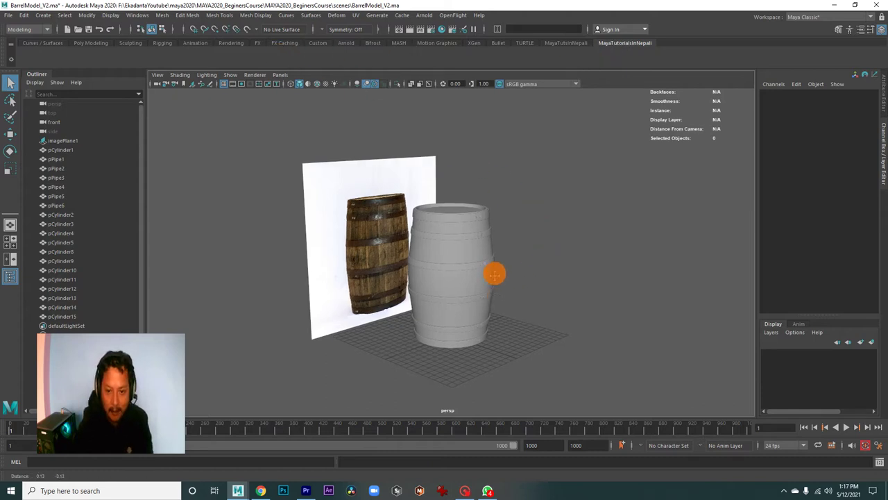
mouse_move(419, 283)
alt+mouse_down()
mouse_move(486, 297)
mouse_move(399, 282)
alt+mouse_up()
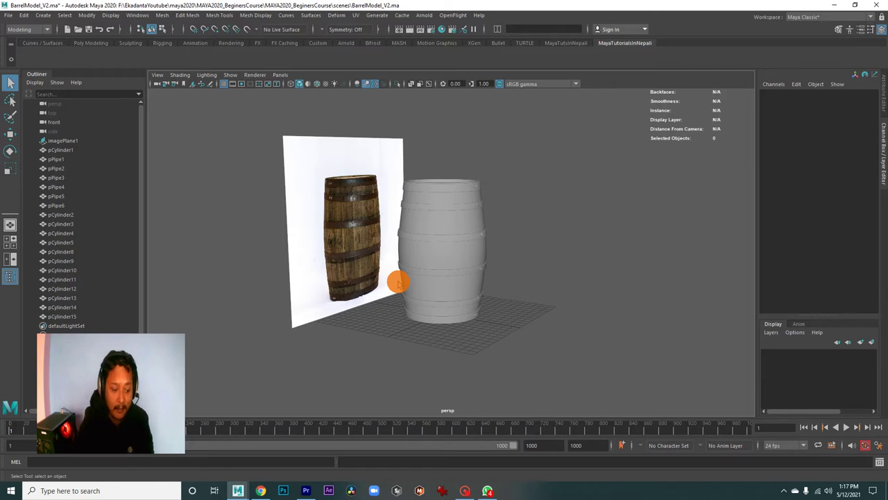
mouse_move(409, 284)
alt+mouse_down()
mouse_move(384, 300)
mouse_move(401, 301)
alt+mouse_up()
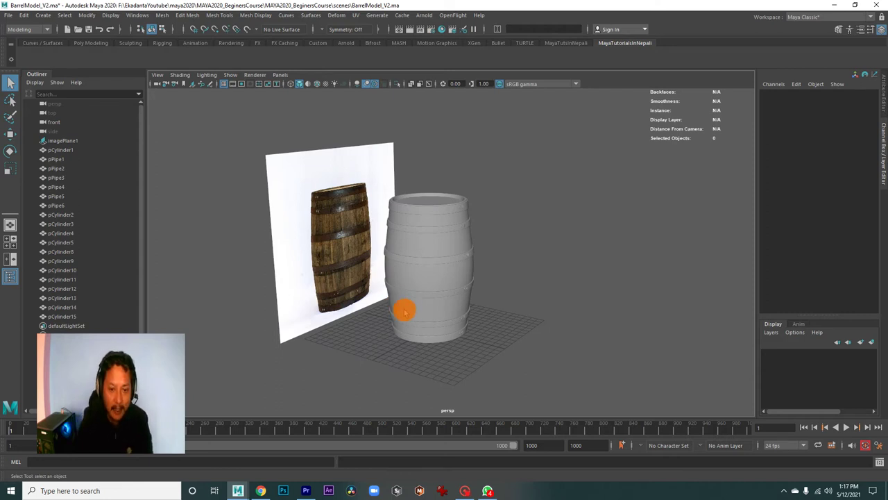
alt+middle_drag(417, 297, 420, 299)
mouse_move(419, 299)
alt+mouse_down()
mouse_move(470, 303)
mouse_move(423, 304)
mouse_move(447, 302)
alt+mouse_up()
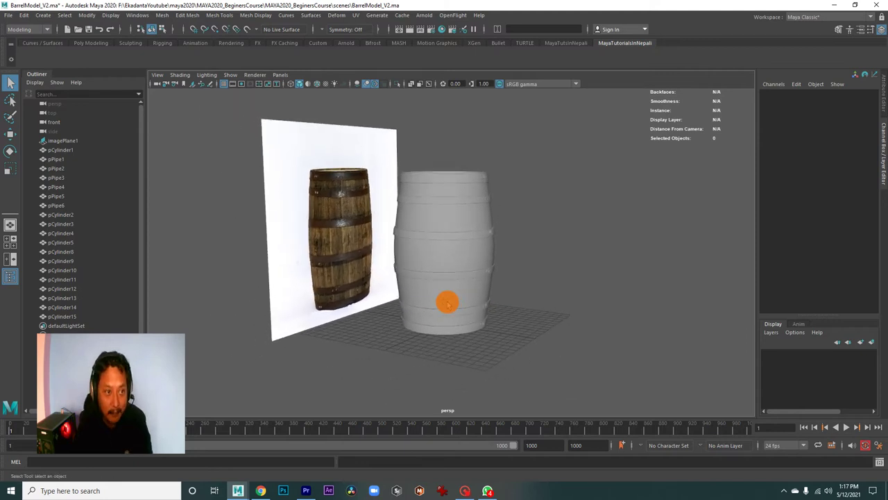
- Add the Delete by Type History tool to the MayaTutorialsInNepali shelf
click(44, 16)
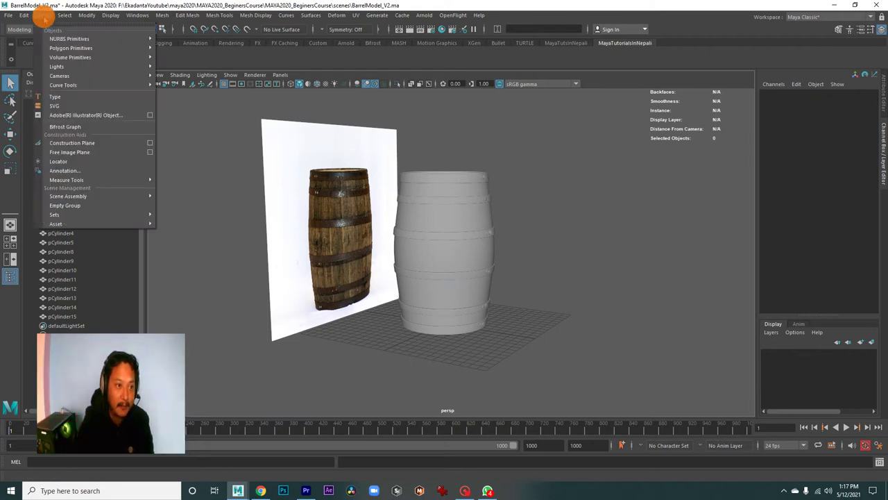
click(64, 15)
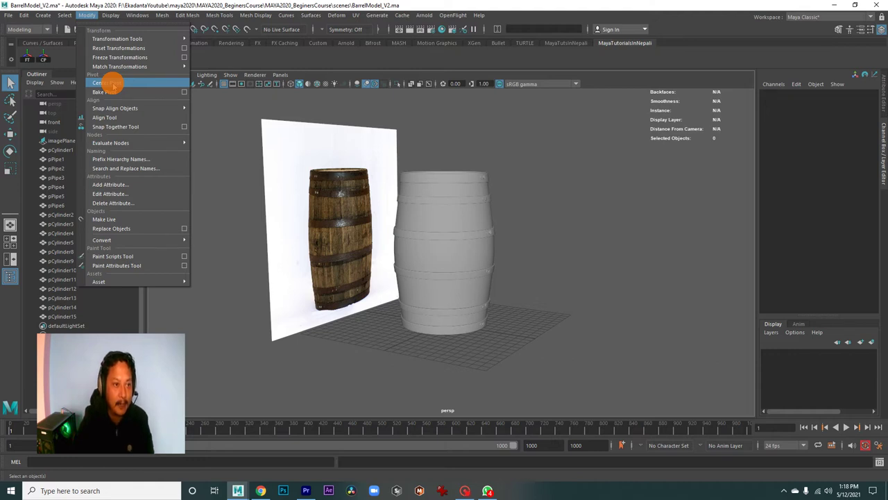
click(28, 18)
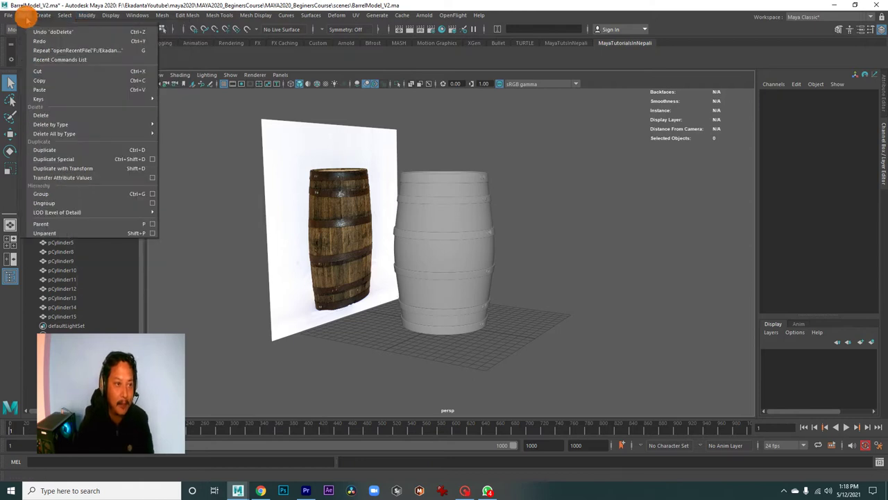
mouse_move(50, 125)
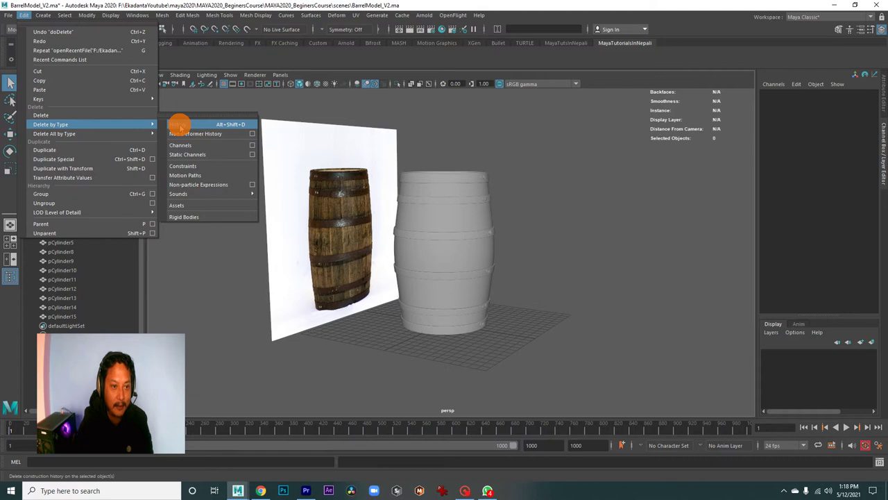
click(215, 296)
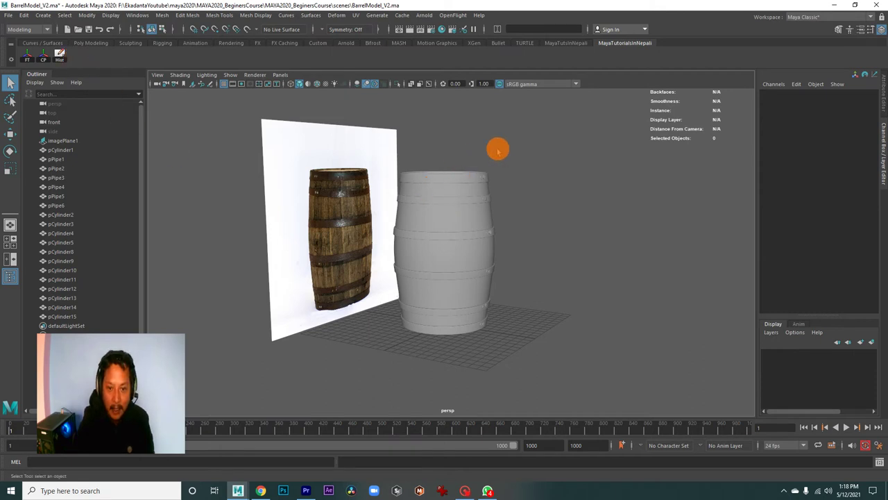
- Marquee-select all 19 barrel parts, excluding the reference image plane
click(472, 224)
mouse_move(511, 251)
alt+mouse_down()
mouse_move(565, 284)
mouse_move(523, 291)
mouse_move(541, 281)
alt+mouse_up()
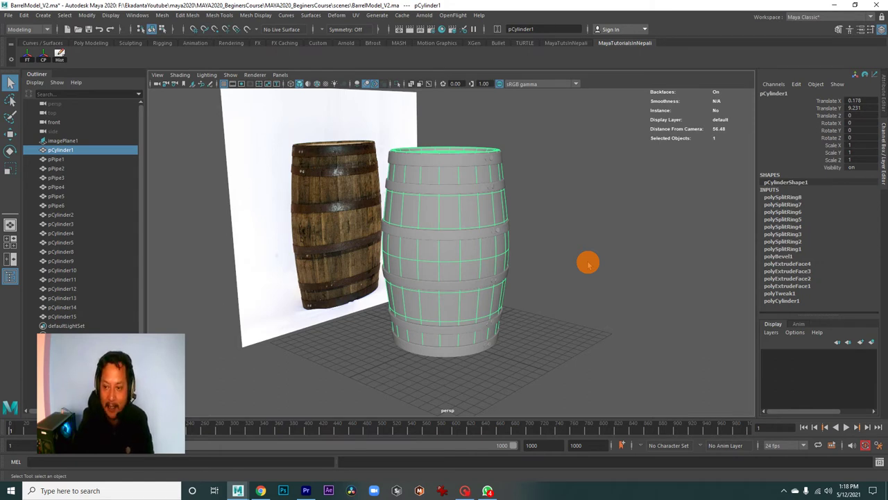
alt+right_drag(588, 263, 551, 252)
mouse_move(533, 256)
alt+mouse_down()
mouse_move(551, 256)
mouse_move(563, 229)
alt+mouse_up()
drag(563, 126, 381, 367)
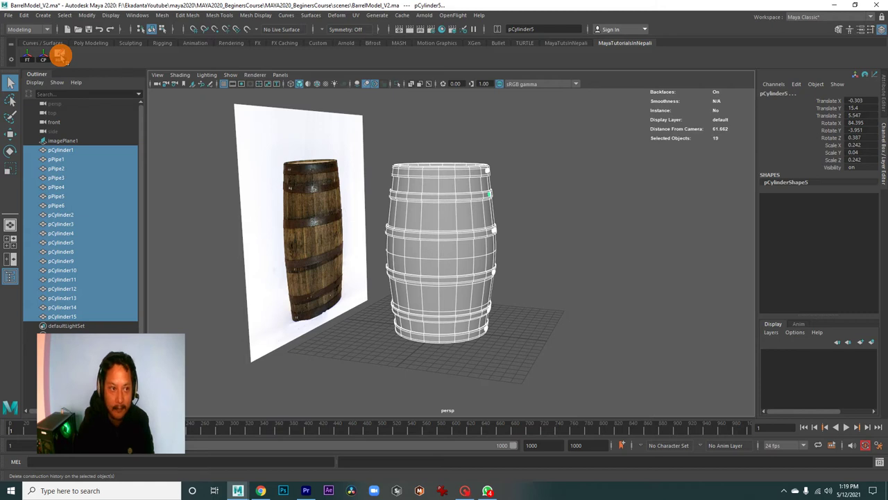
- Check the barrel body and each ring, pPipe1 down to the bottom ring, one at a time
click(567, 232)
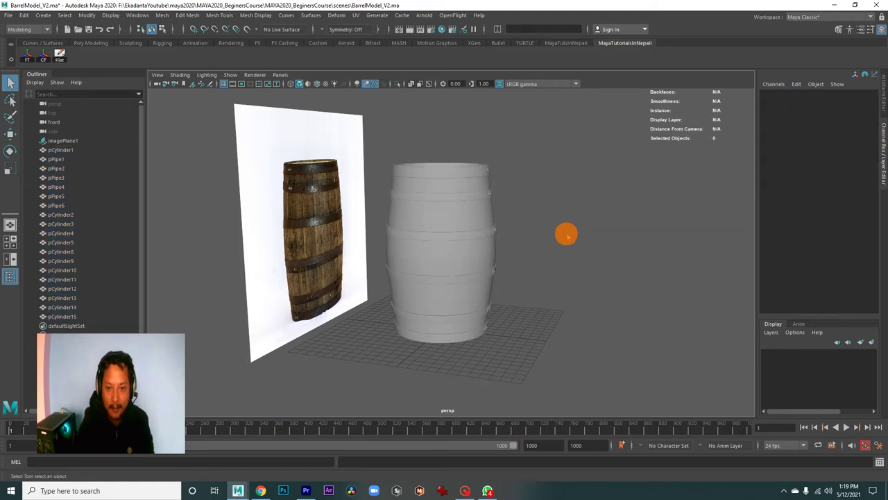
click(476, 214)
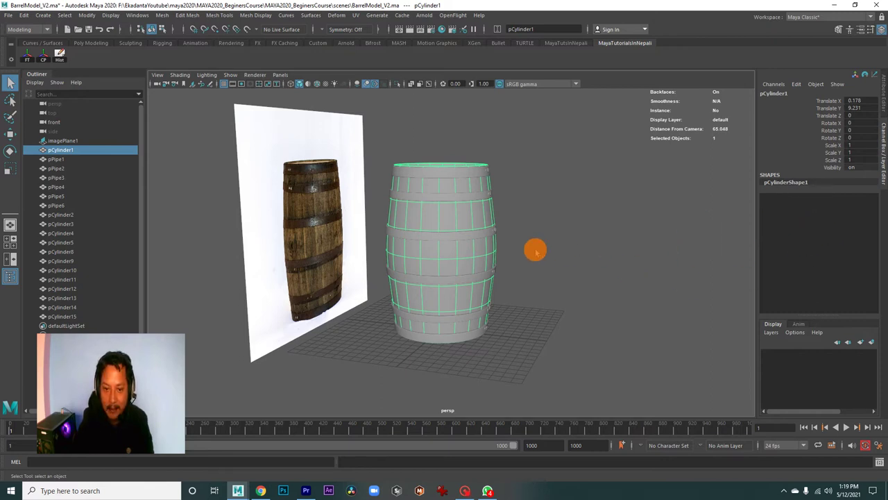
click(469, 198)
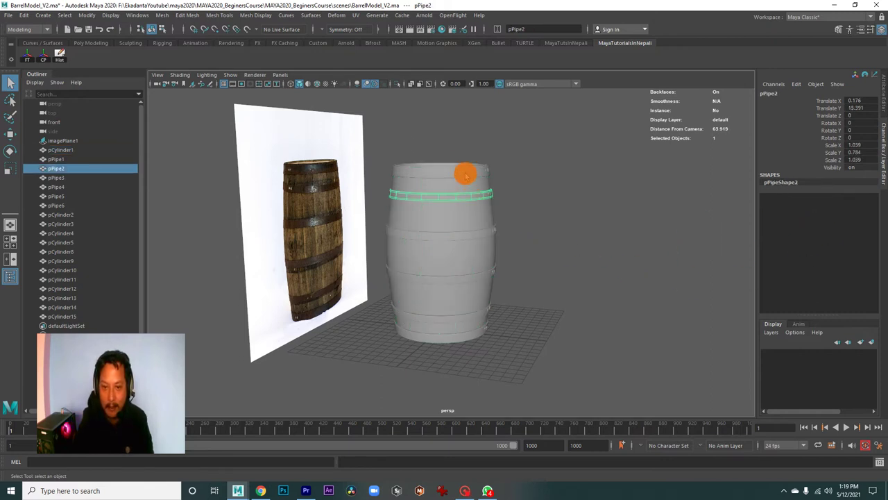
click(466, 174)
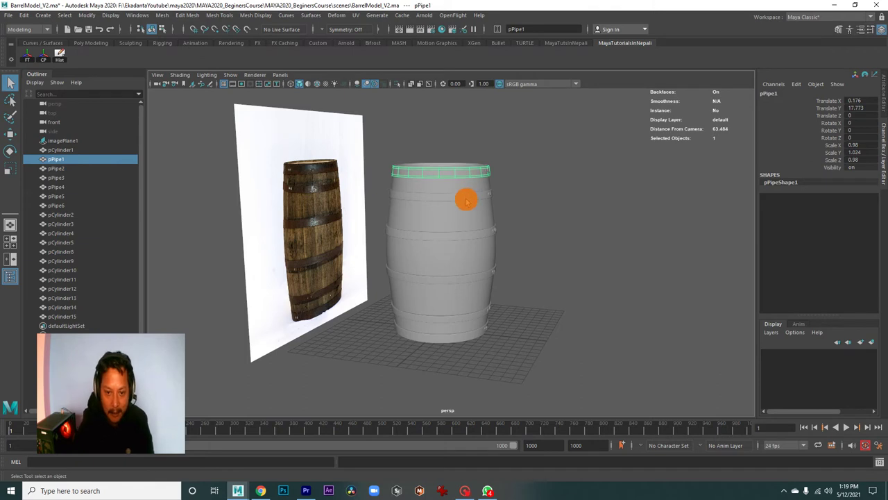
click(466, 199)
click(463, 233)
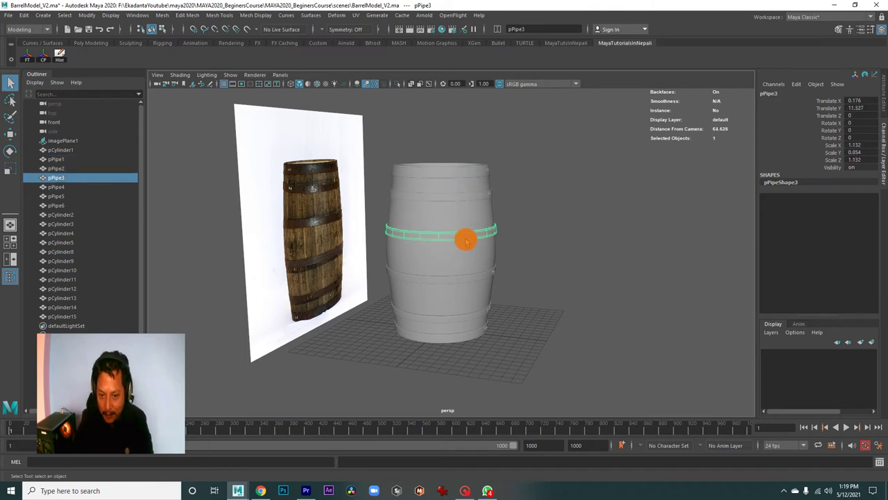
click(468, 278)
click(468, 319)
click(465, 333)
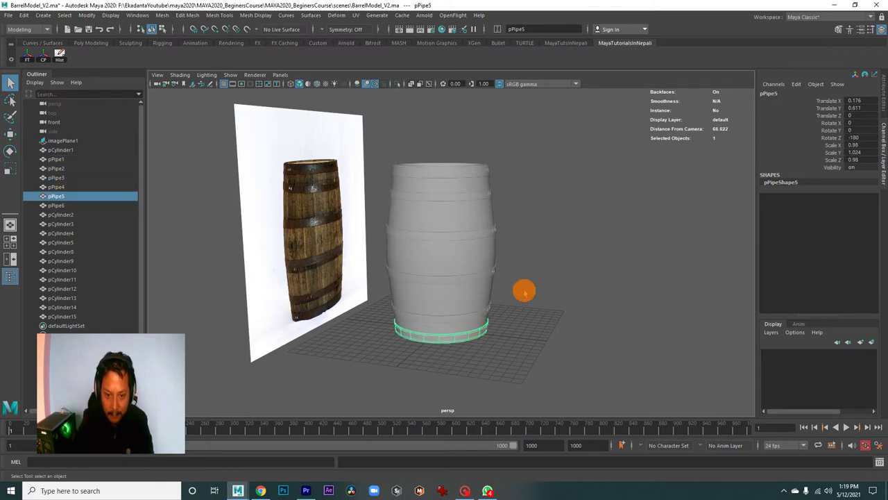
click(524, 292)
- Run a custom shelf tool, then select the barrel body pCylinder1 and zoom in
click(33, 59)
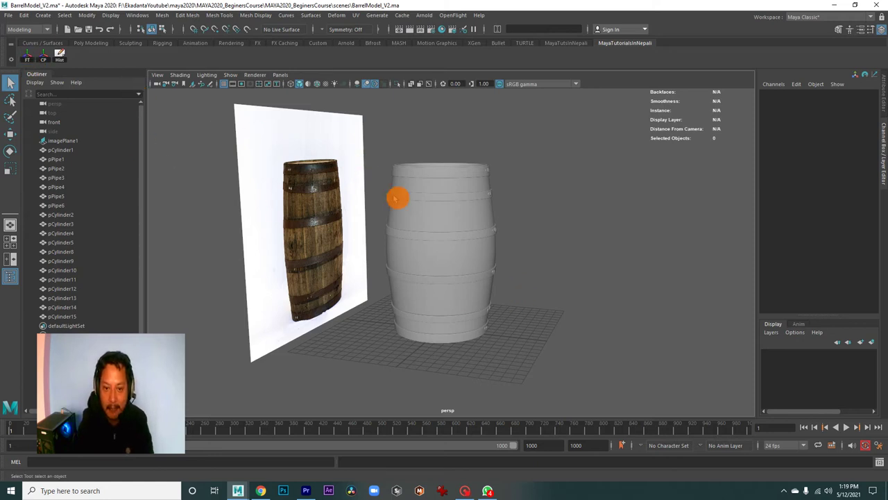
click(459, 222)
mouse_move(535, 274)
alt+mouse_down()
mouse_move(519, 259)
mouse_move(486, 264)
mouse_move(525, 282)
mouse_move(545, 272)
mouse_move(539, 263)
mouse_move(533, 286)
alt+mouse_up()
scroll(540, 266, down, 2)
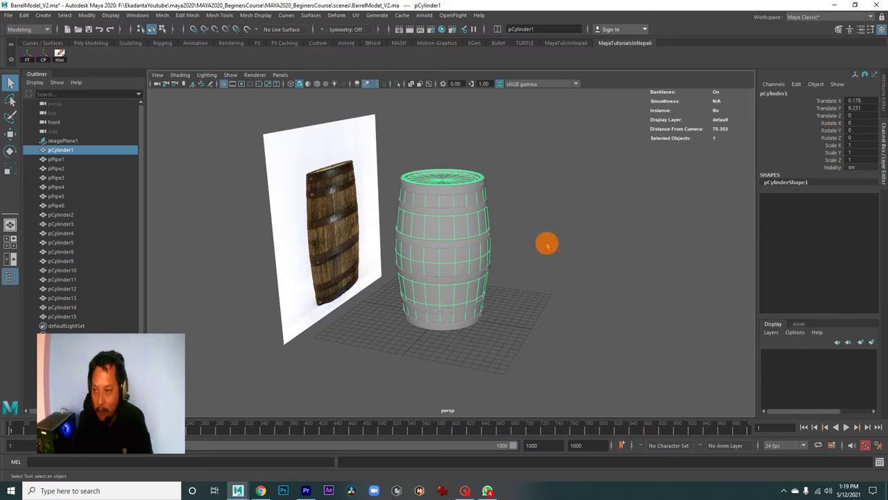
- Select all barrel parts, apply Freeze Transformations from the custom shelf, then deselect
alt+drag(502, 270, 529, 270)
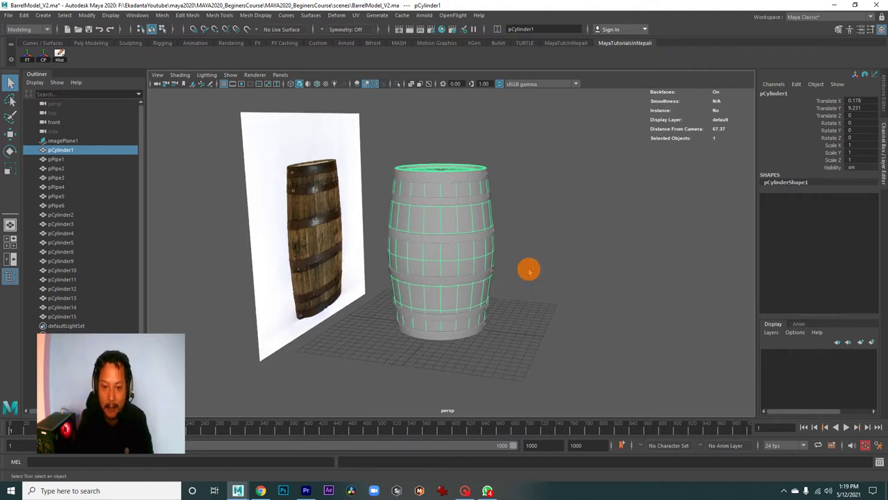
drag(576, 126, 380, 374)
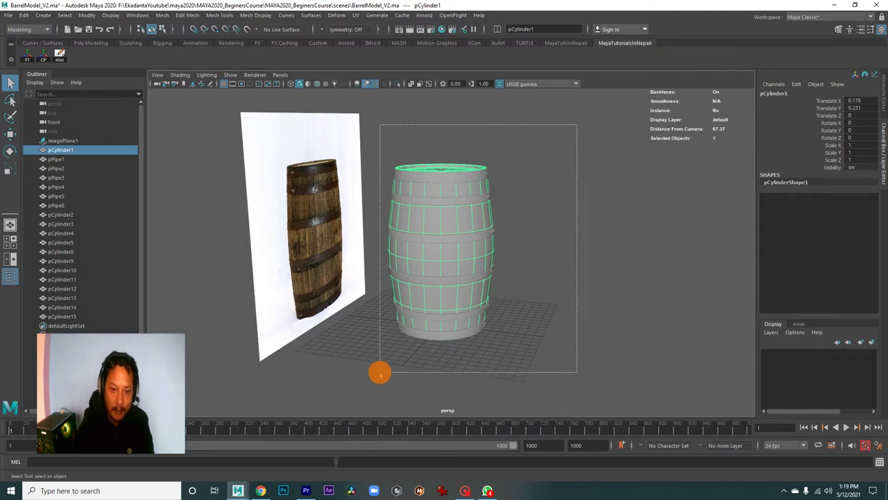
drag(380, 374, 379, 376)
click(27, 59)
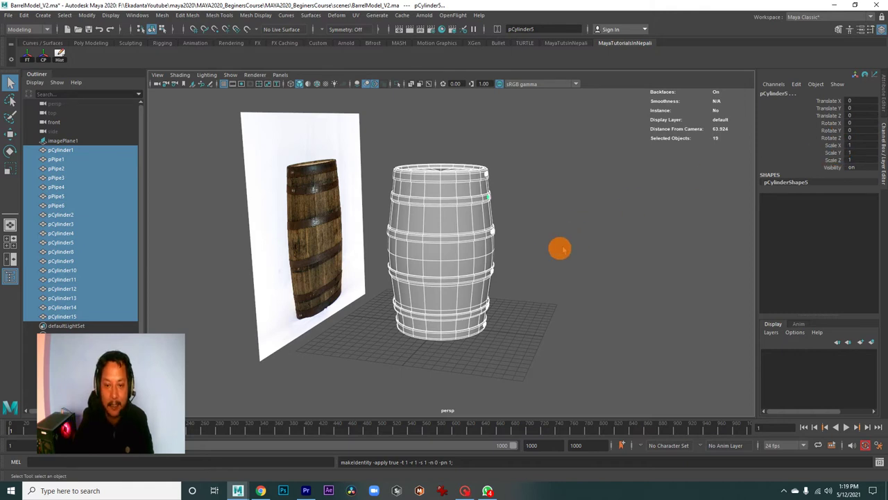
click(545, 272)
scroll(472, 269, up, 1)
mouse_move(472, 269)
alt+mouse_down()
mouse_move(449, 254)
mouse_move(353, 240)
mouse_move(464, 272)
alt+mouse_up()
scroll(532, 289, up, 2)
mouse_move(532, 290)
alt+mouse_down()
mouse_move(452, 263)
mouse_move(456, 238)
mouse_move(454, 257)
mouse_move(347, 249)
alt+mouse_up()
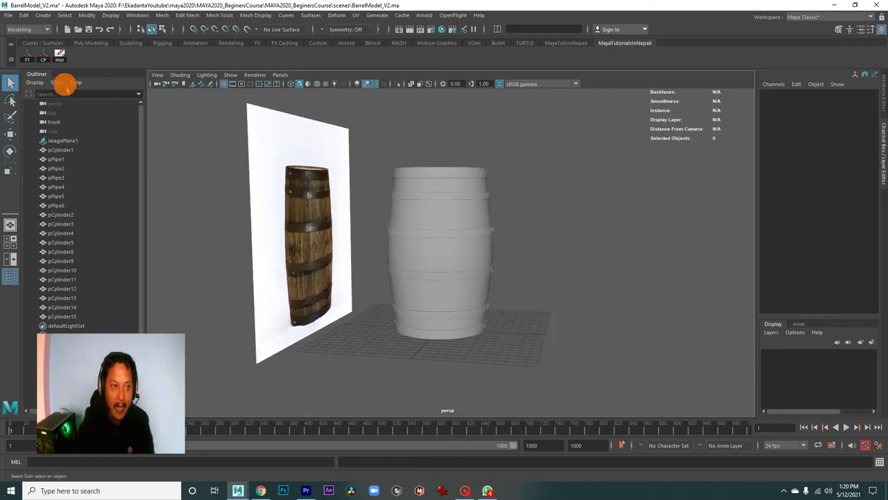
scroll(528, 230, down, 2)
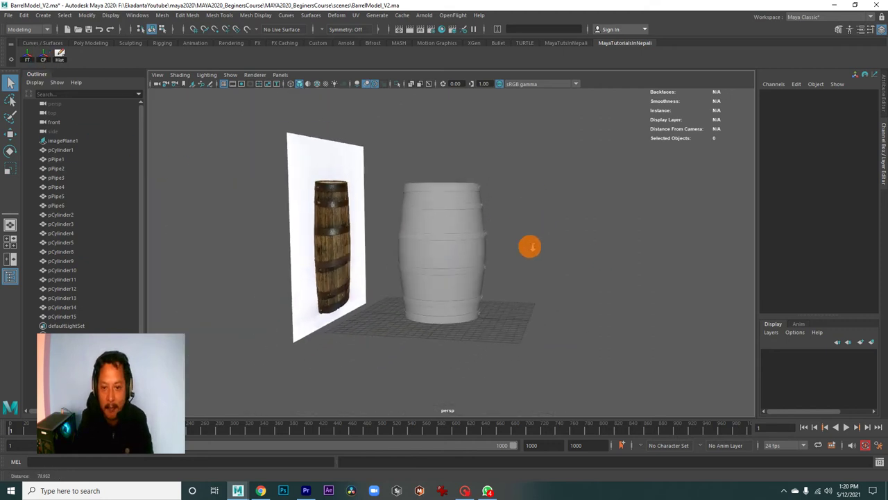
alt+drag(529, 246, 509, 282)
scroll(576, 310, up, 3)
mouse_move(575, 311)
alt+mouse_down()
mouse_move(531, 289)
mouse_move(546, 296)
mouse_move(531, 294)
mouse_move(541, 309)
mouse_move(397, 277)
mouse_move(377, 295)
mouse_move(479, 335)
mouse_move(559, 335)
mouse_move(478, 319)
mouse_move(506, 319)
mouse_move(529, 298)
mouse_move(499, 287)
mouse_move(384, 287)
mouse_move(496, 301)
alt+mouse_up()
click(485, 273)
key(w)
mouse_move(496, 301)
alt+right_down()
mouse_move(615, 323)
mouse_move(430, 302)
alt+right_up()
mouse_move(429, 302)
alt+mouse_down()
mouse_move(494, 301)
mouse_move(430, 298)
alt+mouse_up()
mouse_move(367, 123)
mouse_down()
mouse_move(508, 173)
mouse_move(543, 348)
mouse_move(512, 341)
mouse_up()
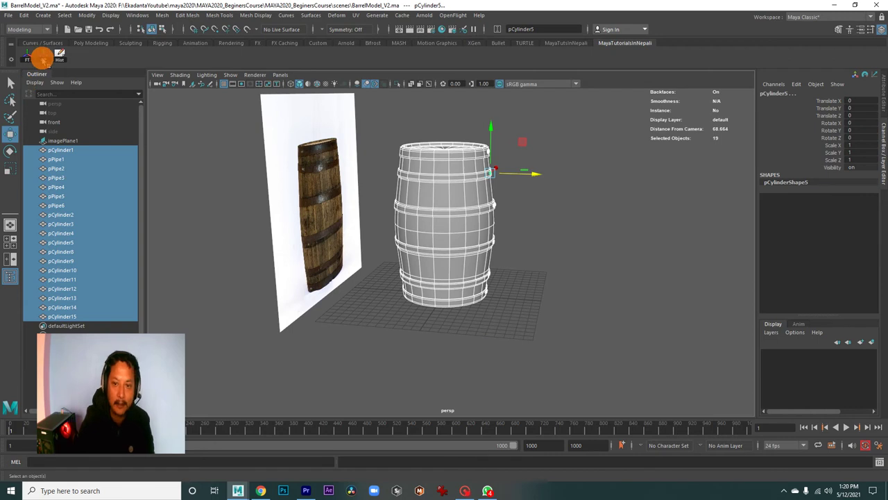
click(498, 279)
click(473, 195)
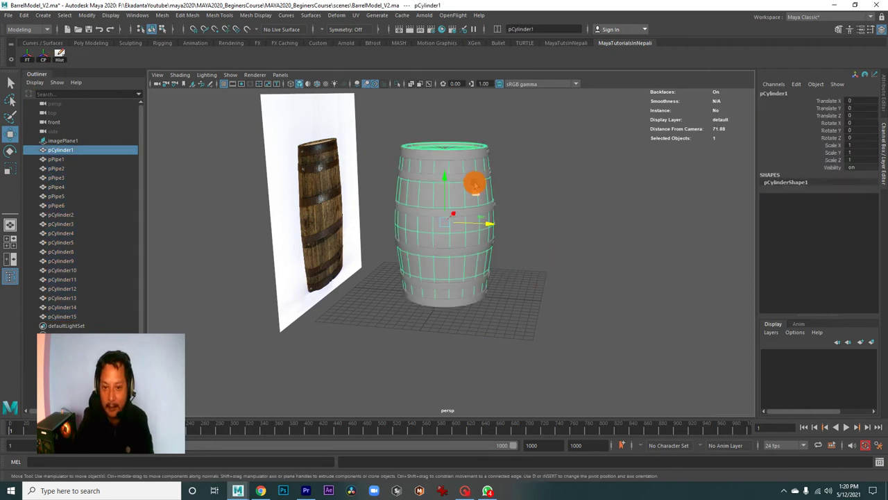
click(476, 185)
mouse_move(476, 184)
alt+mouse_down()
mouse_move(547, 240)
mouse_move(521, 288)
mouse_move(494, 221)
mouse_move(501, 279)
mouse_move(435, 250)
alt+mouse_up()
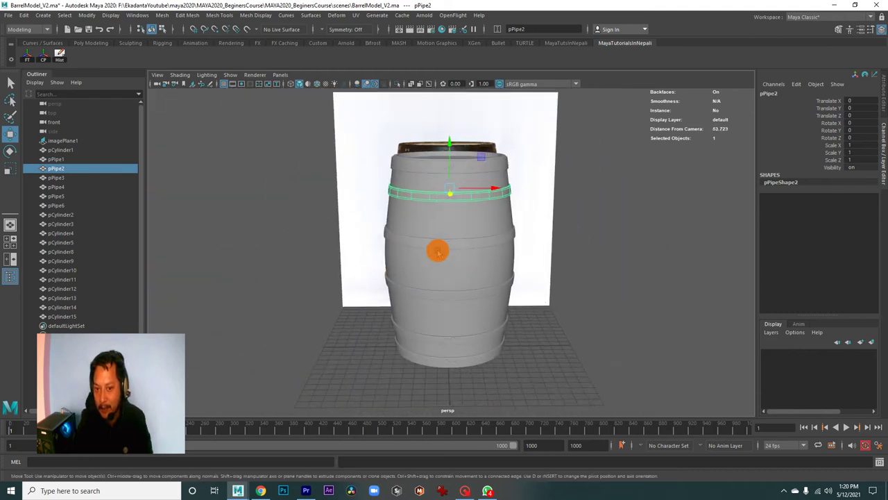
alt+right_drag(434, 250, 402, 222)
alt+drag(402, 223, 508, 252)
mouse_move(508, 252)
alt+right_down()
mouse_move(658, 314)
mouse_move(476, 287)
alt+right_up()
mouse_move(476, 287)
alt+mouse_down()
mouse_move(501, 232)
mouse_move(515, 244)
mouse_move(497, 258)
mouse_move(506, 297)
mouse_move(514, 292)
mouse_move(549, 307)
alt+mouse_up()
click(537, 306)
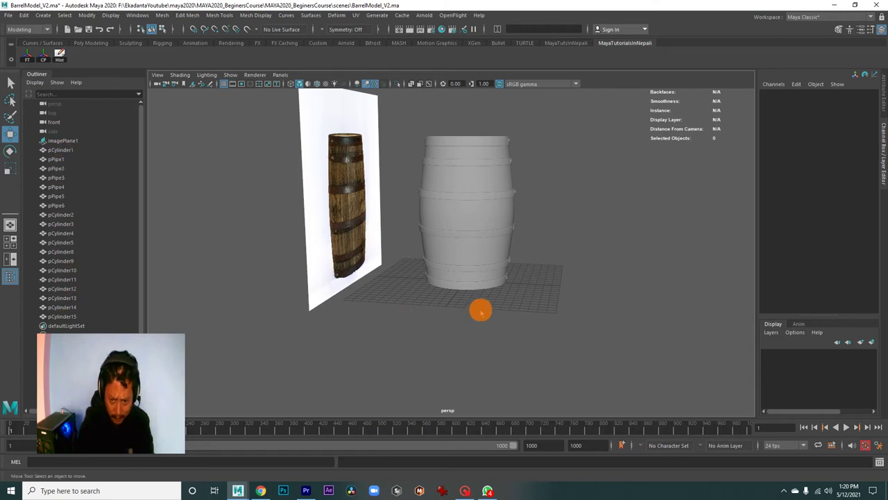
- Select the first bolts: pCylinder2, 3, 4, 5, 8 and 9
mouse_move(424, 303)
alt+mouse_down()
mouse_move(488, 297)
mouse_move(454, 230)
alt+mouse_up()
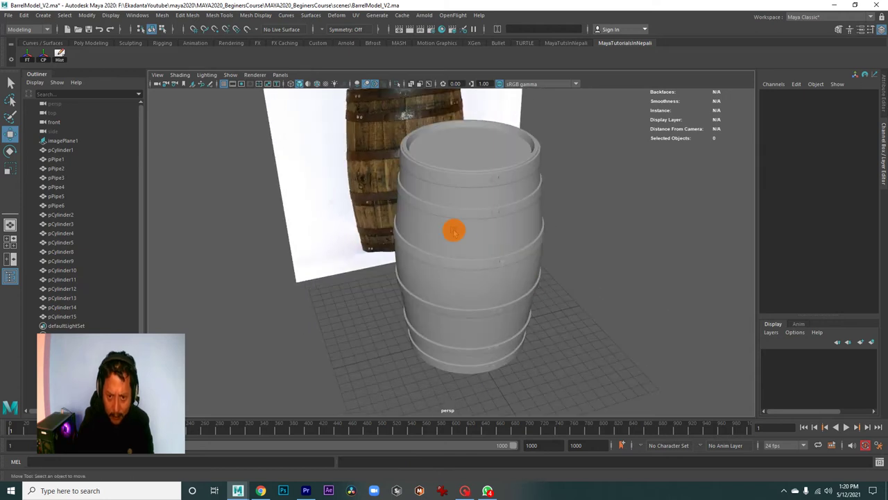
alt+right_drag(454, 229, 497, 257)
click(509, 208)
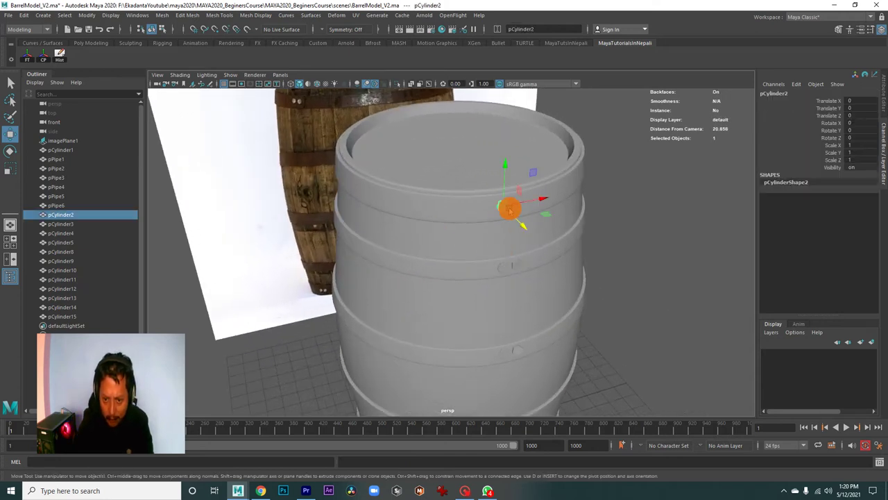
alt+right_drag(505, 217, 594, 234)
alt+drag(595, 234, 440, 184)
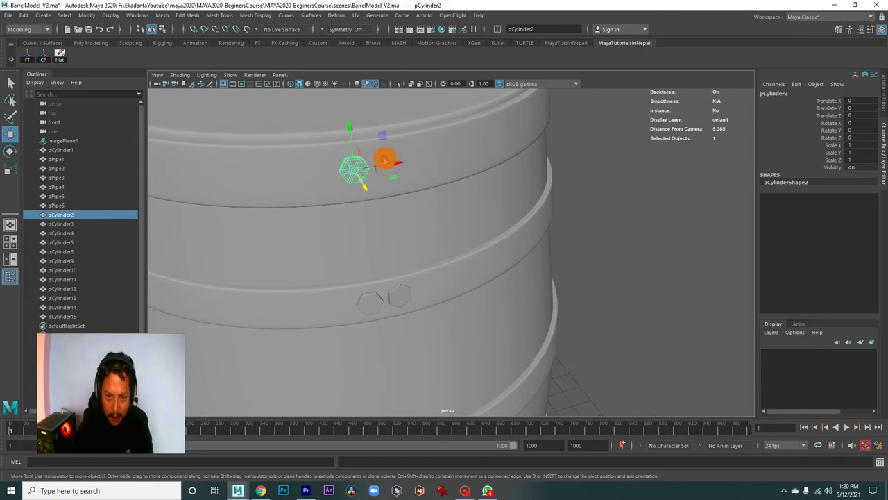
shift+click(391, 161)
scroll(422, 231, down, 3)
alt+drag(422, 232, 430, 199)
scroll(388, 202, up, 4)
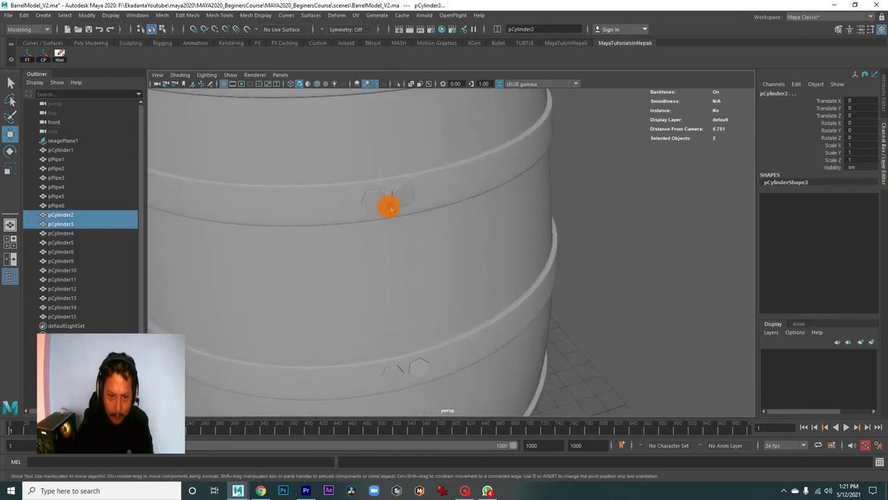
shift+click(387, 204)
shift+click(406, 189)
scroll(440, 187, down, 3)
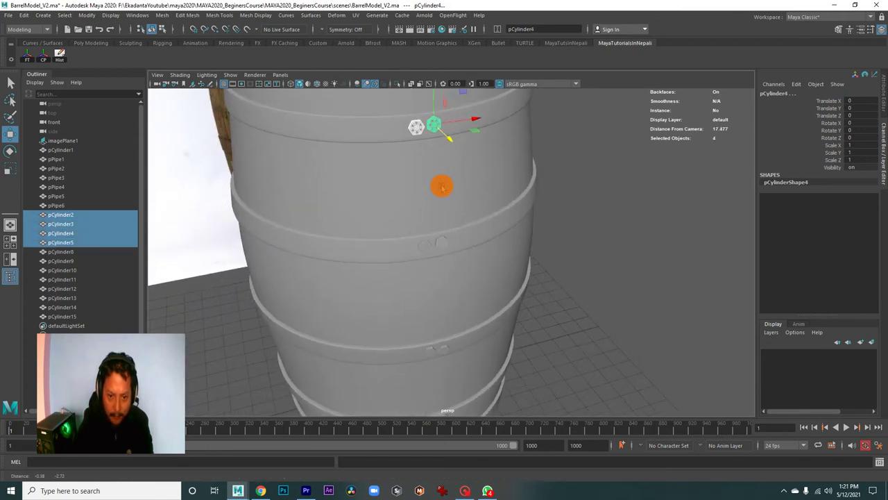
scroll(488, 231, up, 3)
shift+click(411, 241)
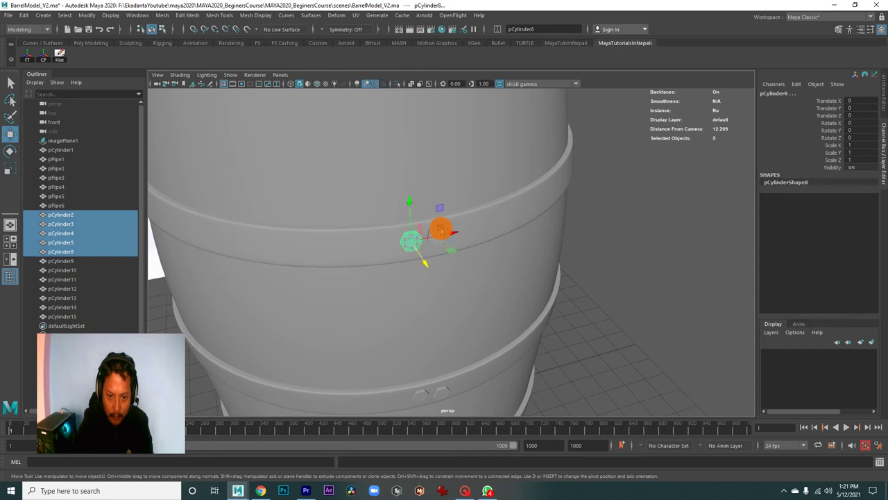
shift+click(441, 231)
- Add the remaining bolts, pCylinder10 through pCylinder15, to the selection
scroll(442, 231, down, 3)
alt+drag(444, 240, 467, 182)
scroll(574, 264, up, 3)
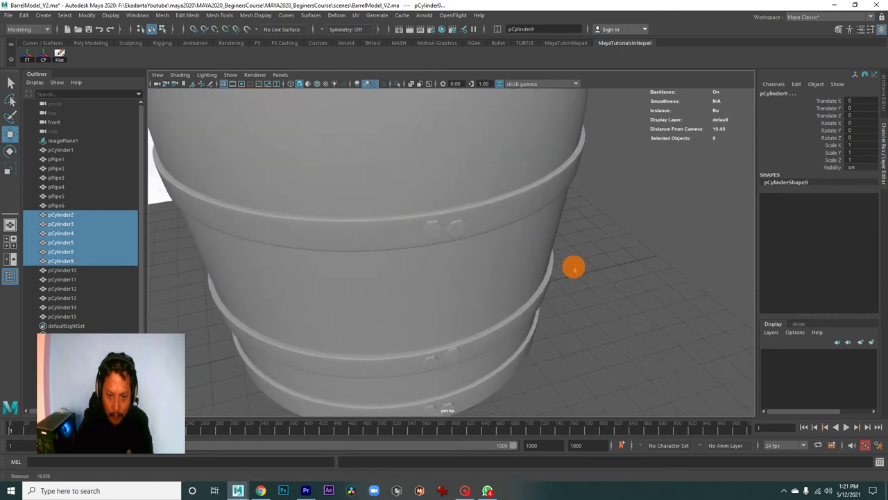
shift+click(430, 232)
shift+click(596, 295)
scroll(597, 295, down, 3)
alt+drag(597, 295, 569, 260)
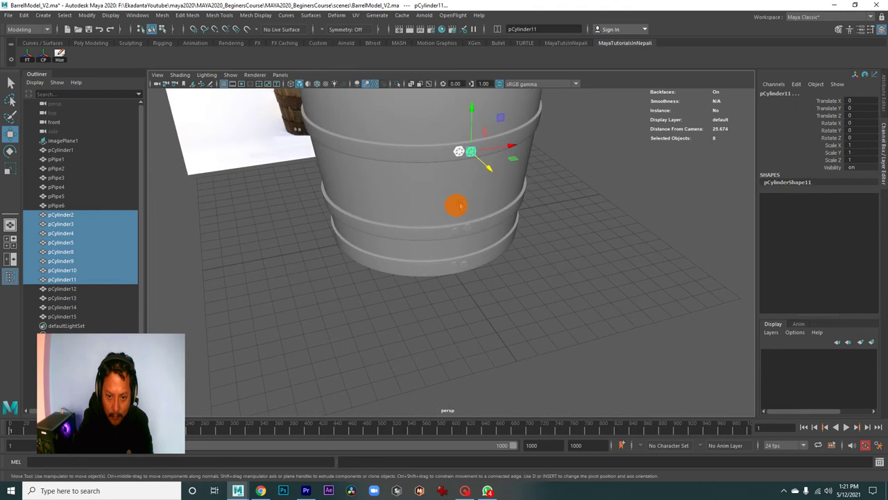
scroll(543, 249, up, 3)
shift+click(458, 213)
shift+click(482, 200)
mouse_move(481, 200)
alt+mouse_down()
mouse_move(505, 238)
mouse_move(488, 249)
alt+mouse_up()
shift+click(454, 251)
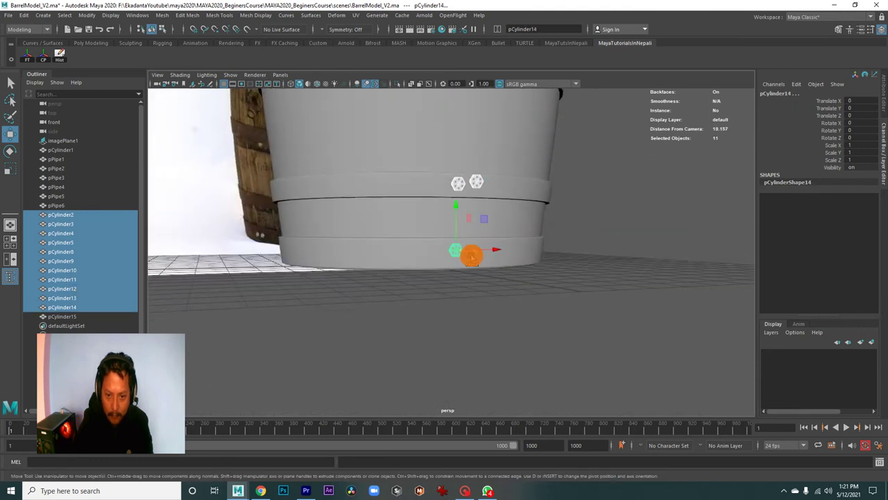
alt+drag(631, 321, 527, 264)
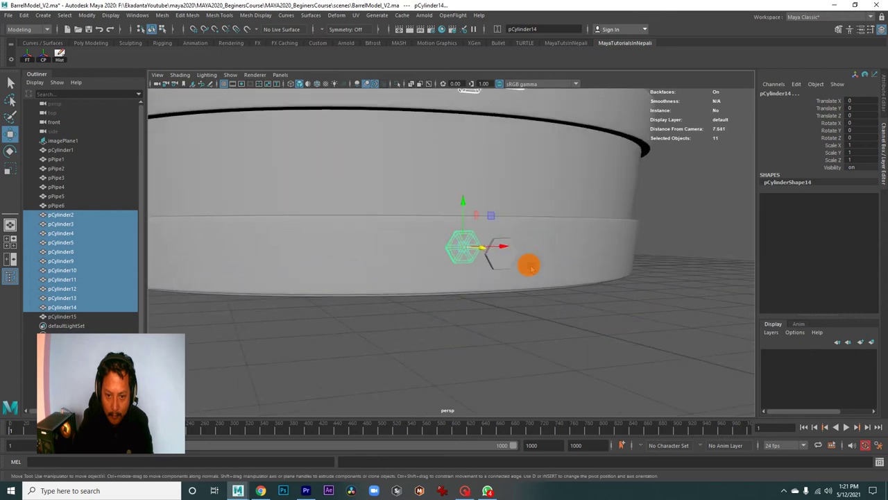
shift+click(510, 258)
mouse_move(585, 304)
alt+mouse_down()
mouse_move(245, 248)
mouse_move(495, 243)
mouse_move(357, 337)
mouse_move(532, 334)
alt+mouse_up()
mouse_move(532, 333)
alt+right_down()
mouse_move(479, 254)
mouse_move(479, 315)
mouse_move(451, 291)
mouse_move(571, 327)
mouse_move(509, 307)
alt+right_up()
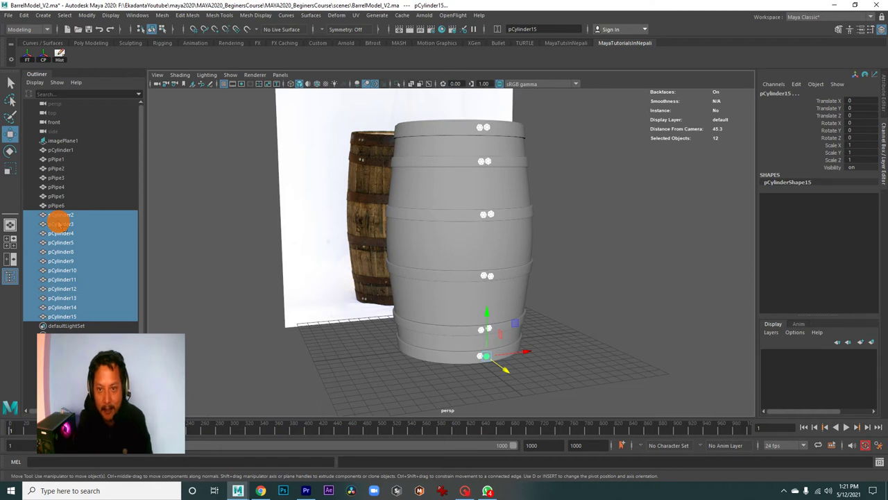
- Switch the name field to Rename mode and rename the selected bolts to the Bolt_ series
click(485, 30)
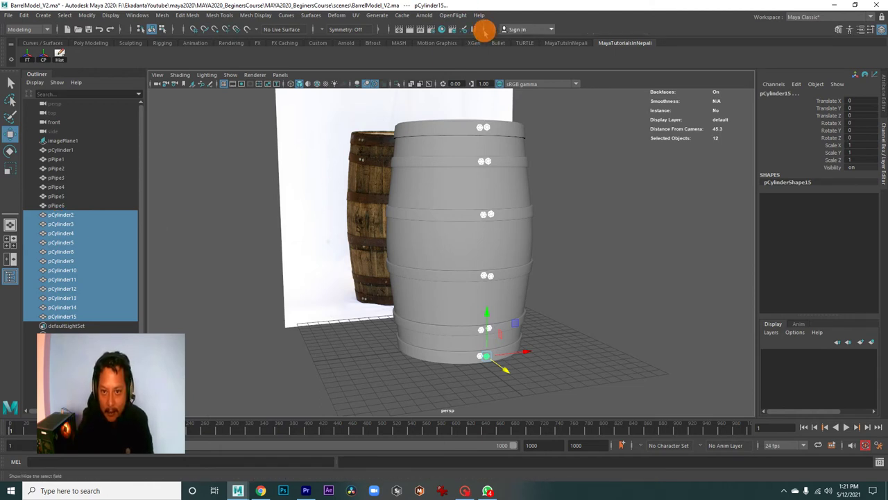
click(484, 30)
click(497, 30)
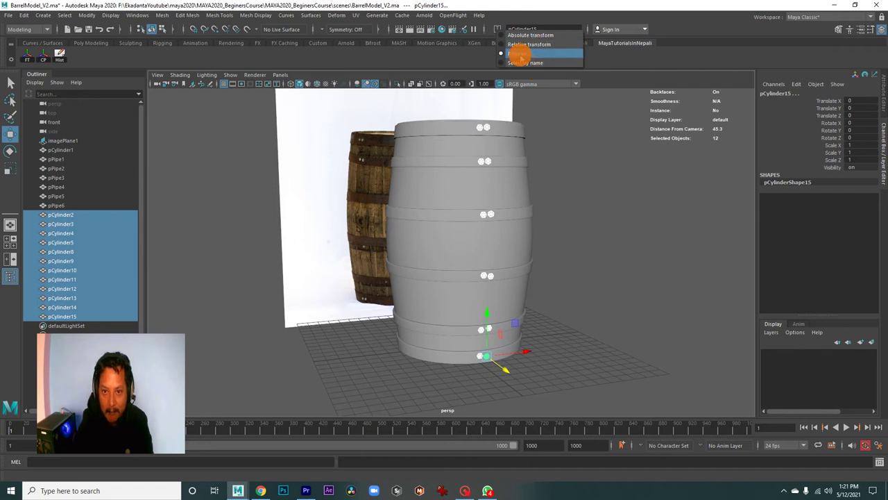
click(519, 55)
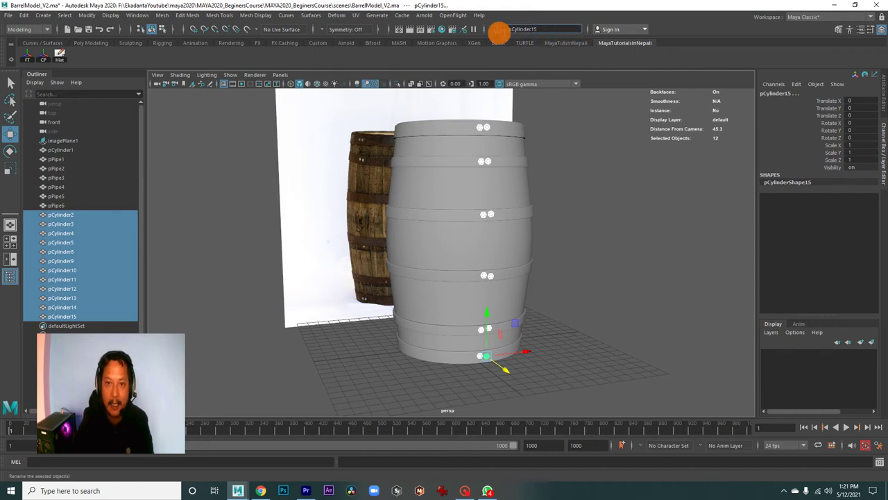
drag(536, 29, 501, 27)
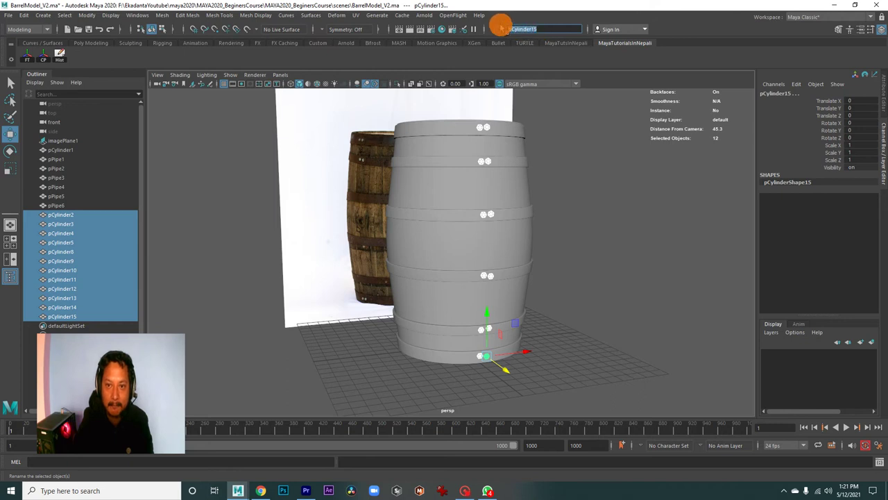
key(BackSpace)
text(bolt_)
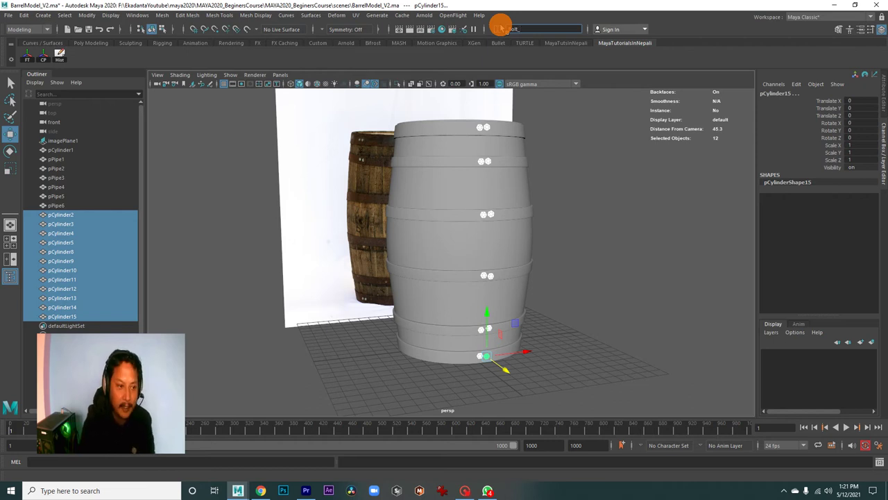
key(Return)
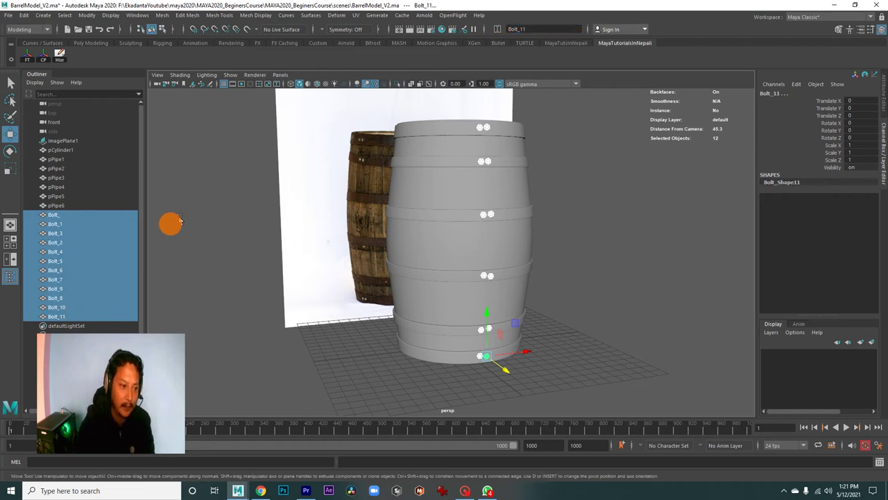
- Rename the unnumbered first bolt from Bolt_ to Bolt_0 in the Outliner
click(61, 216)
double_click(61, 216)
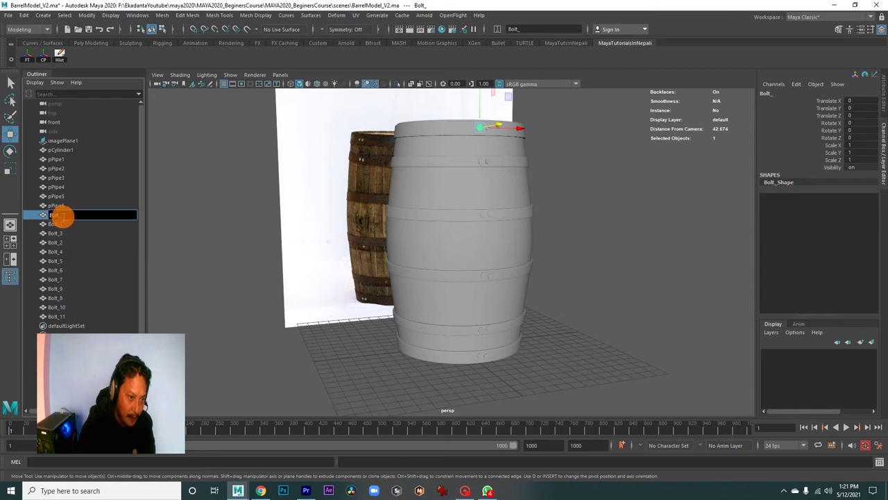
text(0)
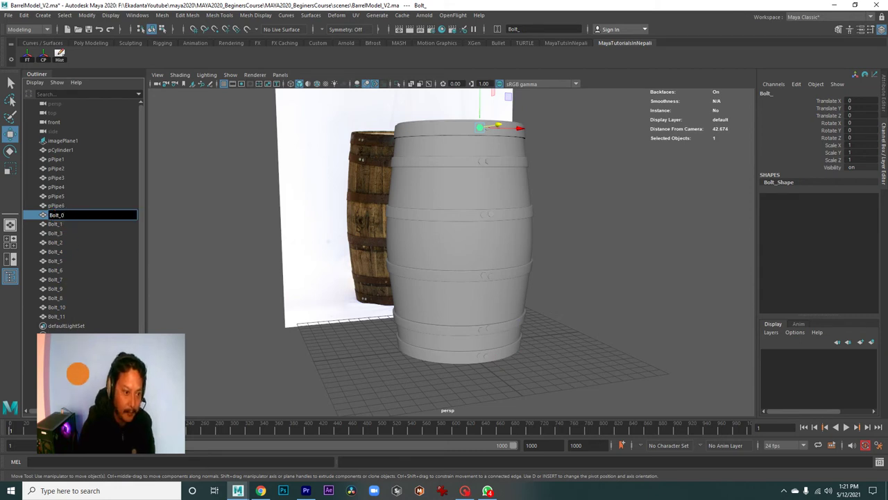
click(77, 374)
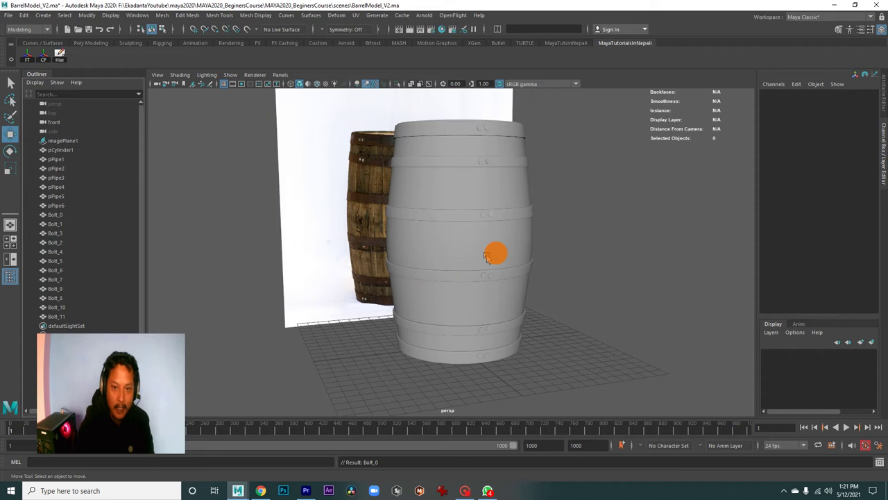
- Select the six hoop rings, pPipe1 through pPipe6, from top to bottom
mouse_move(468, 230)
alt+mouse_down()
mouse_move(491, 242)
mouse_move(481, 147)
alt+mouse_up()
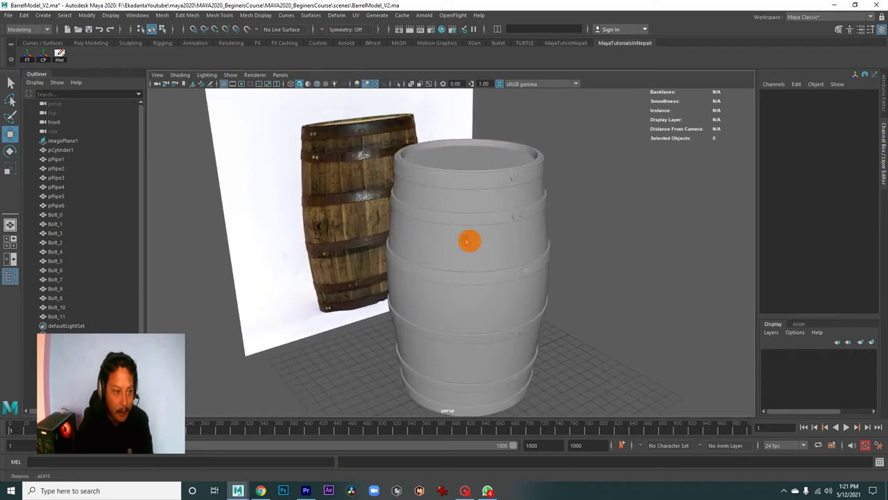
click(481, 147)
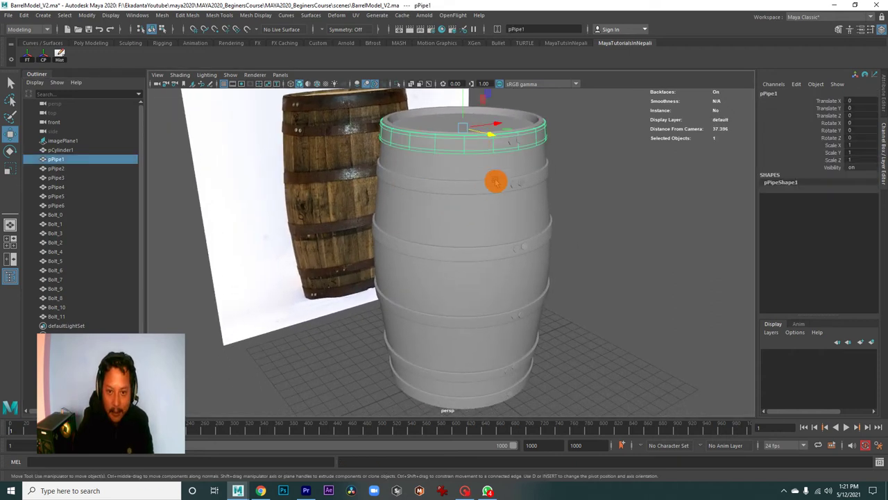
shift+click(484, 189)
shift+click(487, 257)
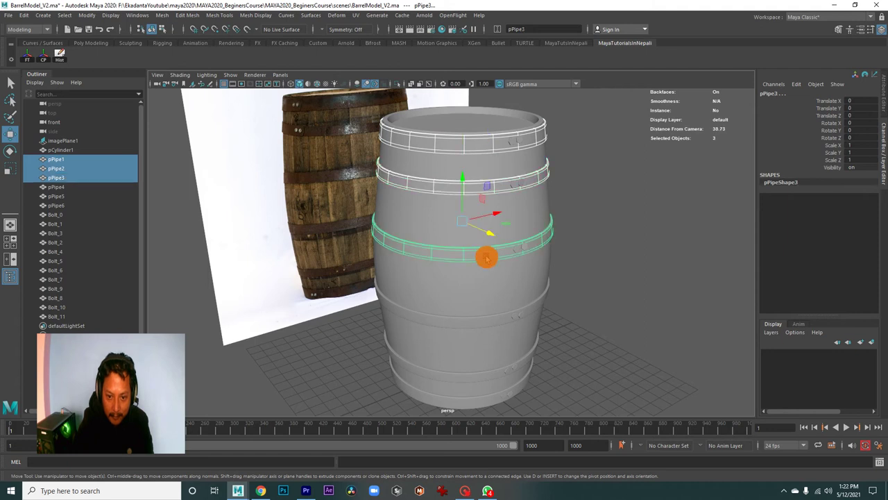
shift+click(487, 328)
shift+click(488, 375)
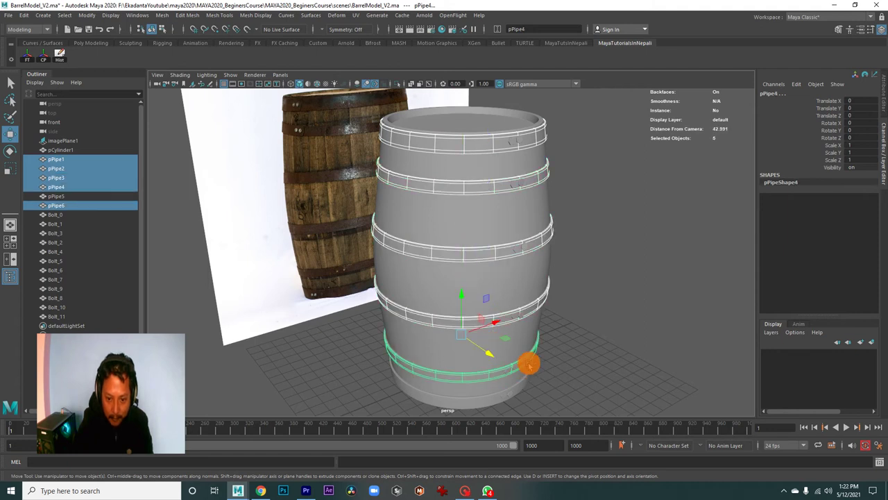
alt+drag(530, 363, 510, 264)
shift+click(479, 303)
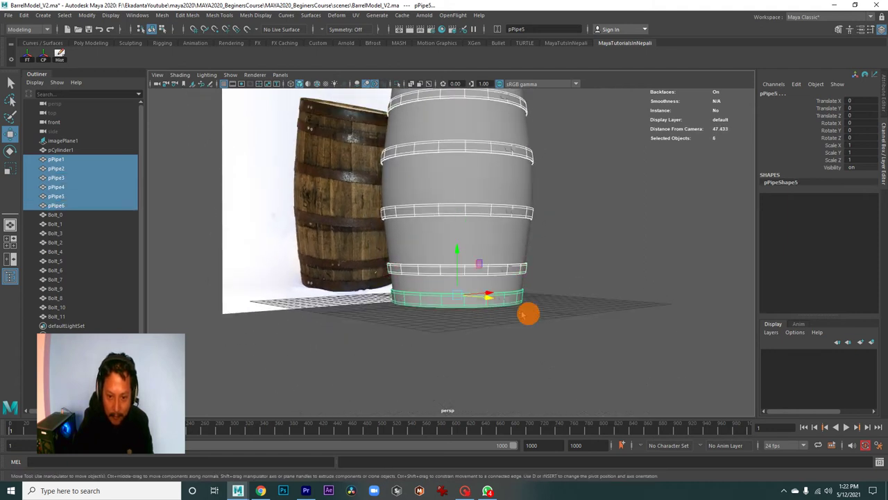
scroll(456, 254, down, 3)
mouse_move(456, 254)
alt+mouse_down()
mouse_move(463, 308)
mouse_move(452, 309)
alt+mouse_up()
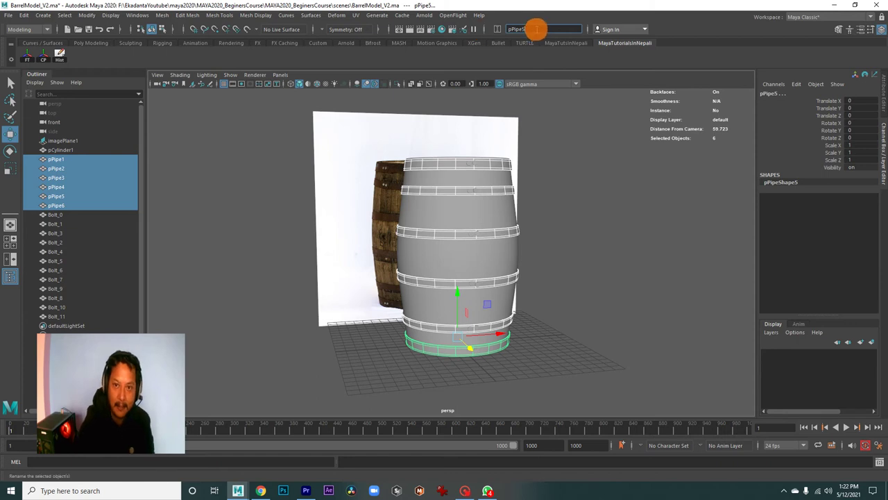
- Rename the six pPipe rings with the BarrelRings_ prefix and name the first one BarrelRings_0
drag(531, 28, 503, 29)
text(arrelRings_)
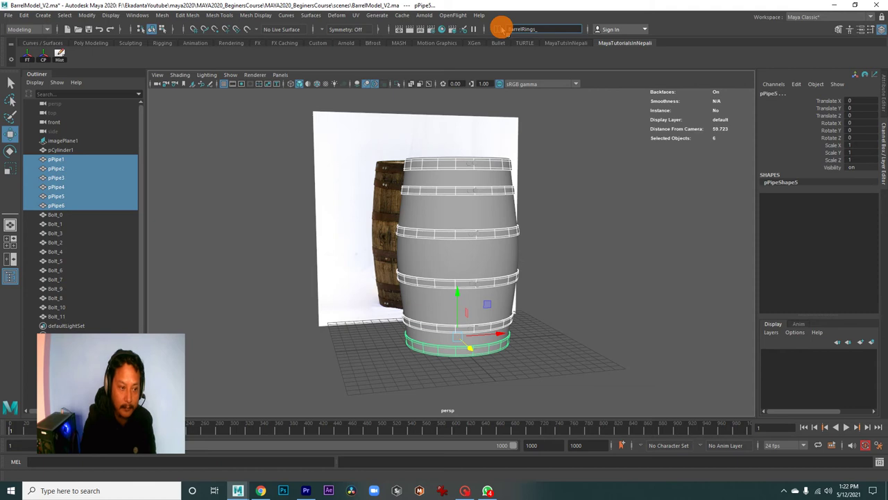
key(Return)
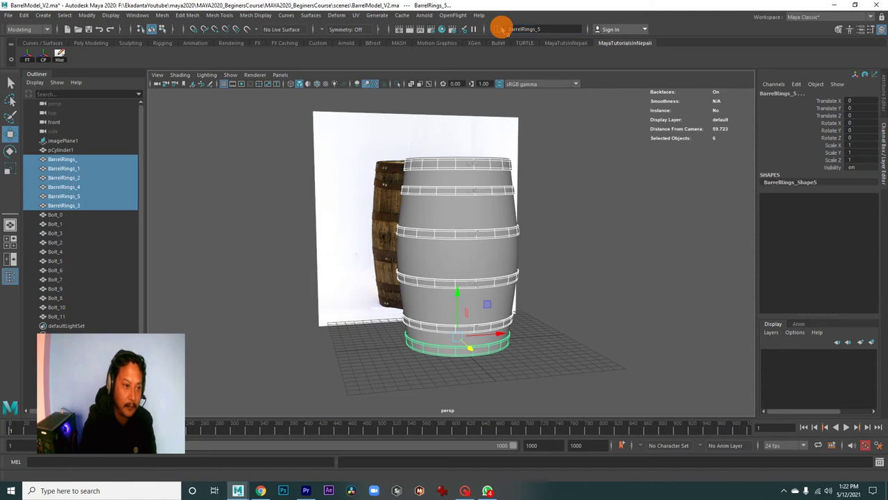
click(72, 160)
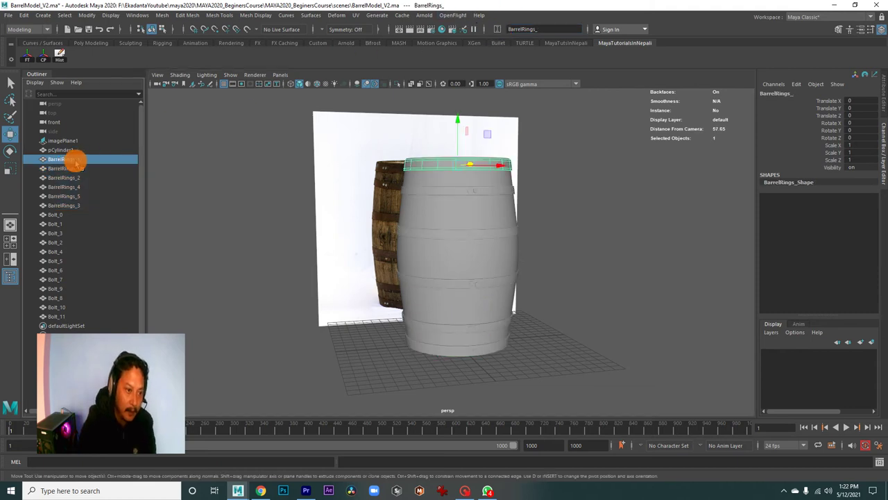
double_click(77, 159)
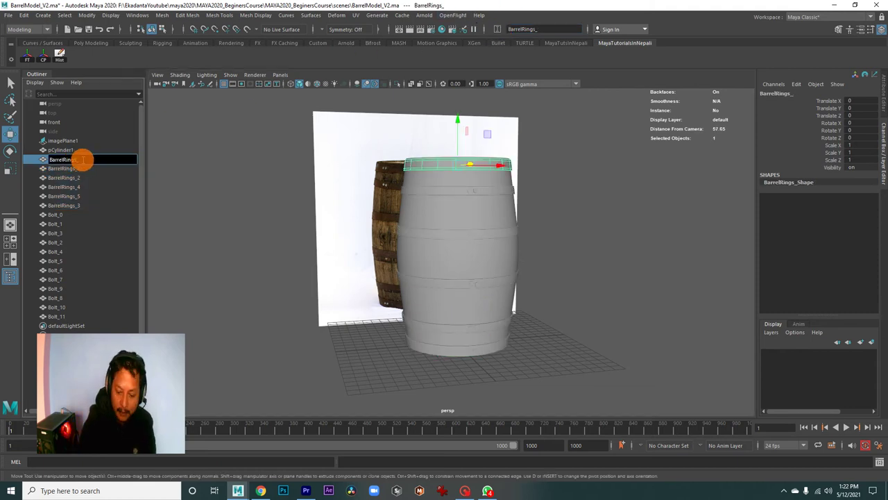
text(0)
key(Return)
click(90, 364)
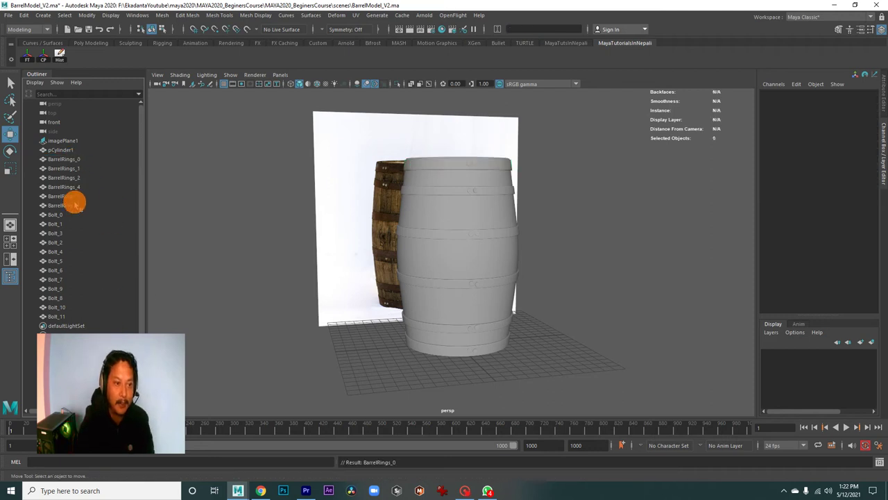
- Rename the body cylinder pCylinder1 to Barrel, then zoom out and orbit around the barrel
click(469, 218)
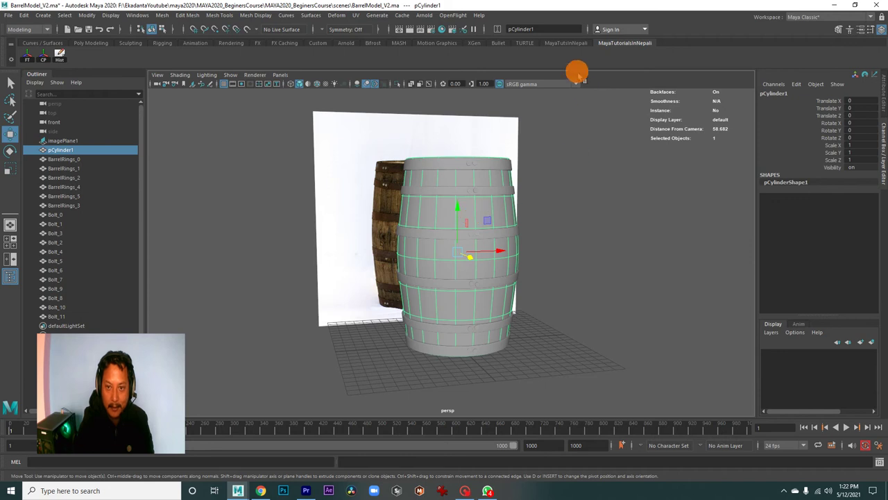
click(539, 29)
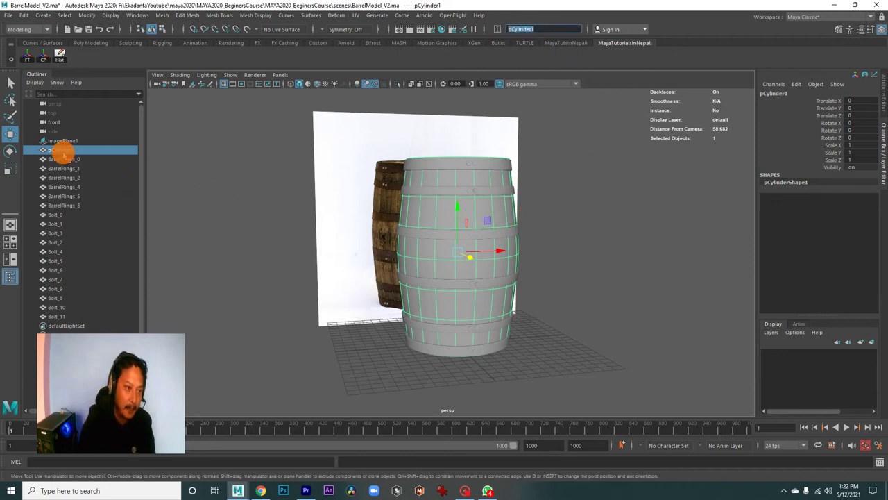
double_click(61, 151)
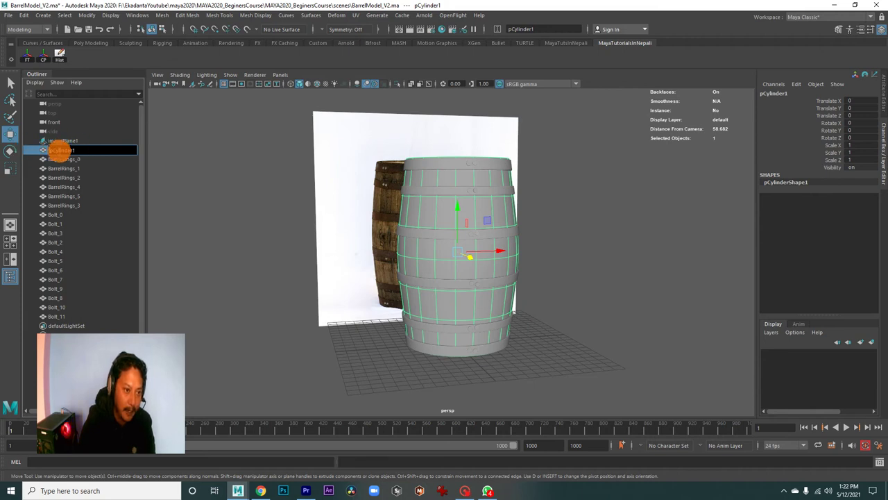
double_click(46, 148)
text(Barrel)
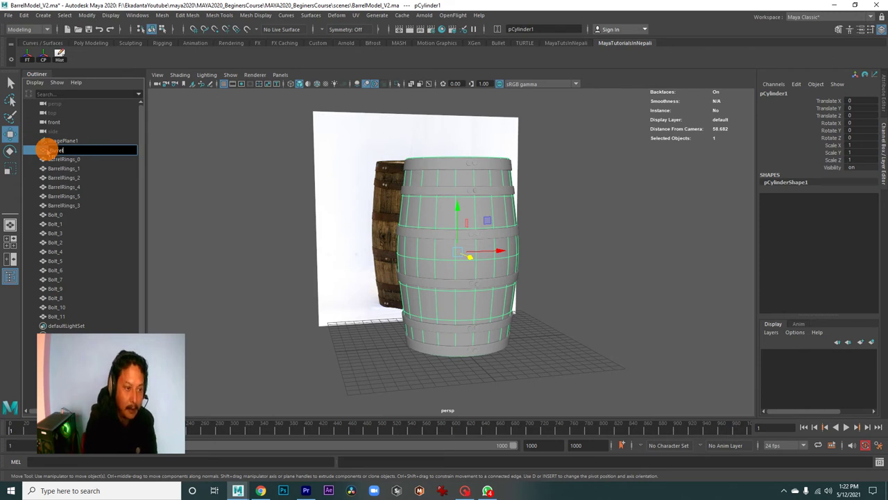
click(215, 156)
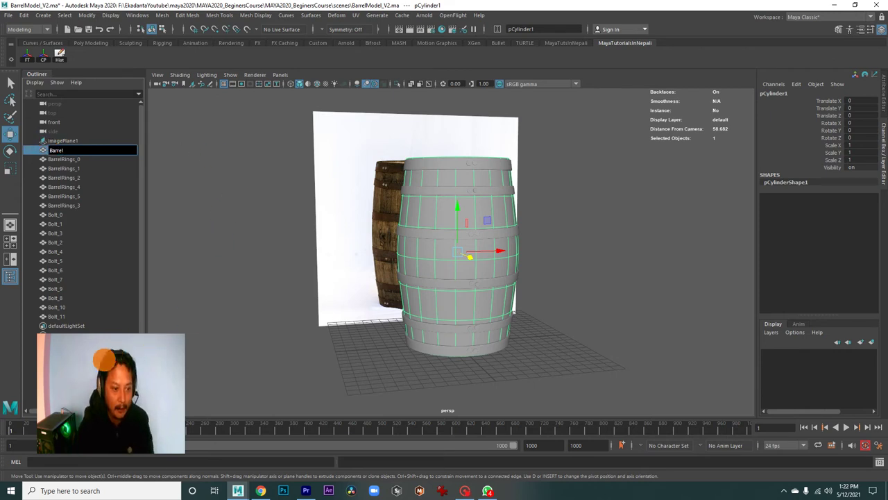
alt+right_drag(438, 338, 311, 254)
mouse_move(312, 254)
alt+mouse_down()
mouse_move(407, 291)
mouse_move(379, 299)
mouse_move(465, 314)
mouse_move(430, 291)
mouse_move(435, 311)
mouse_move(396, 321)
mouse_move(423, 318)
mouse_move(421, 301)
mouse_move(361, 284)
mouse_move(416, 271)
mouse_move(448, 284)
alt+mouse_up()
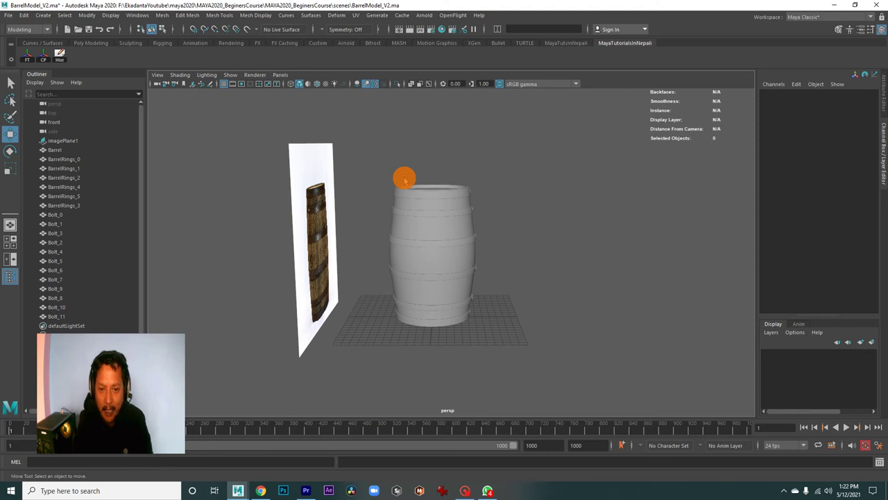
- Group all the barrel pieces with Ctrl+G and name the new group Barrel
mouse_move(369, 151)
mouse_down()
mouse_move(532, 361)
mouse_move(454, 317)
mouse_up()
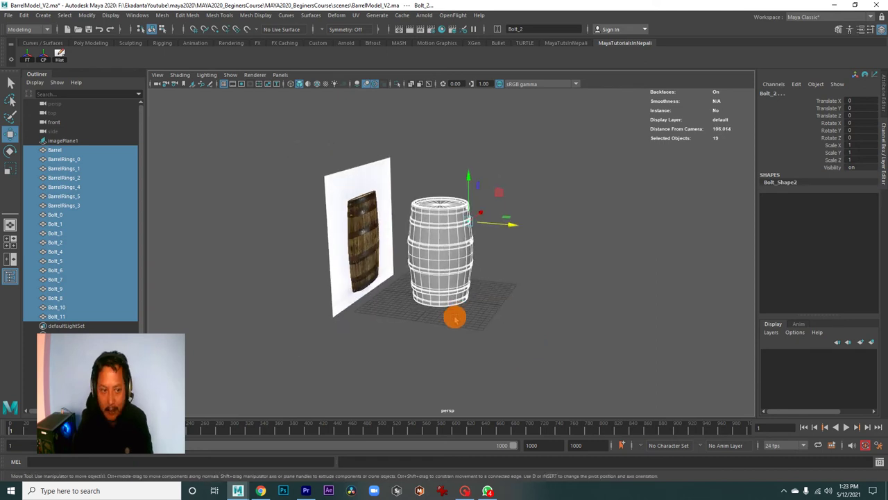
key(ctrl+g)
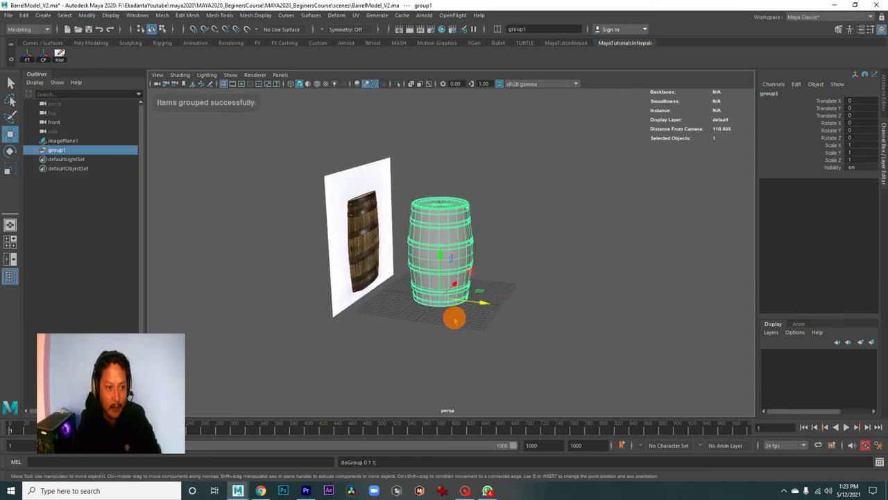
double_click(61, 151)
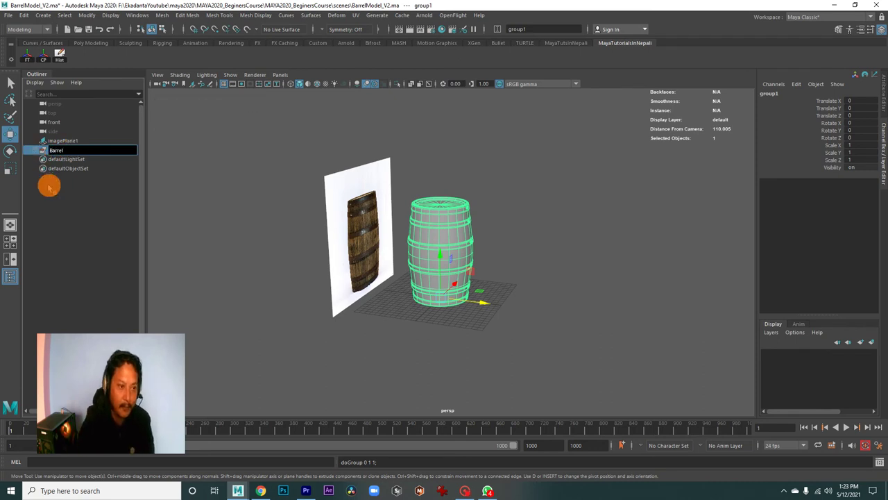
click(69, 204)
- Test-move and rotate the Barrel group, then undo the changes and deselect it
click(58, 150)
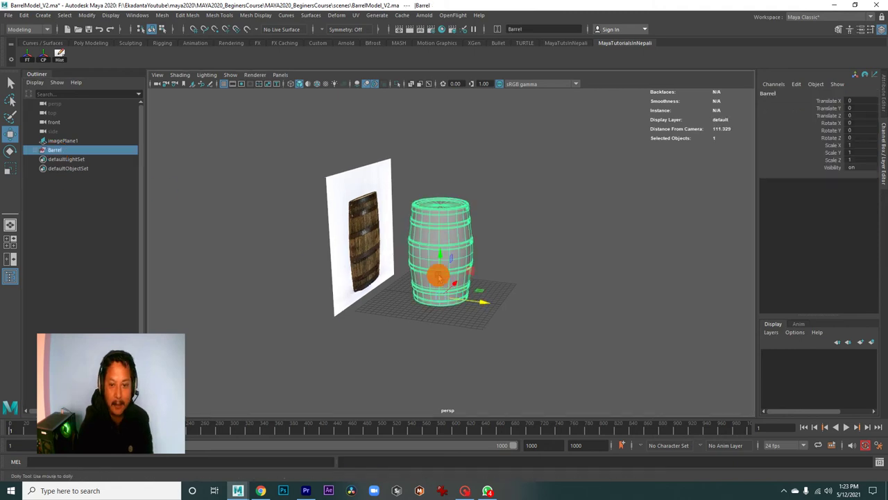
scroll(489, 302, down, 2)
mouse_move(480, 298)
mouse_down()
mouse_move(659, 350)
mouse_move(545, 323)
mouse_up()
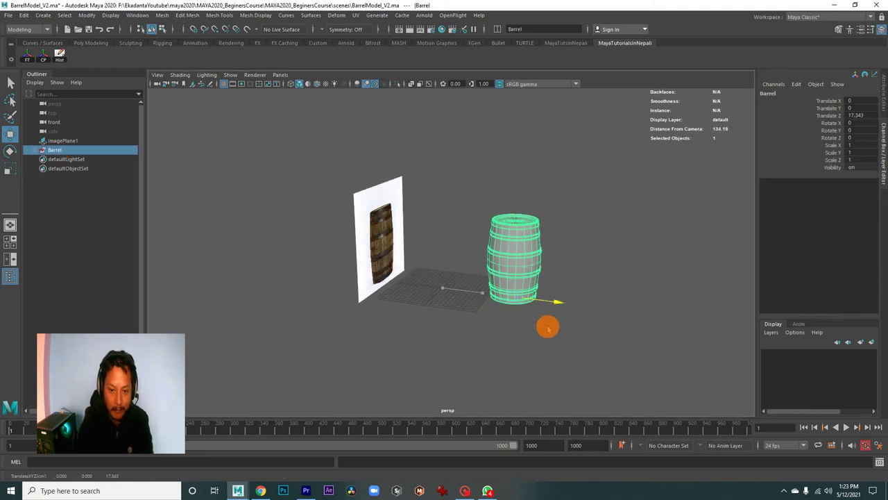
key(e)
mouse_move(512, 293)
mouse_down()
mouse_move(472, 290)
mouse_move(492, 307)
mouse_move(600, 335)
mouse_up()
key(r)
key(ctrl+z)
key(ctrl+z)
key(ctrl+z)
key(ctrl+z)
key(ctrl+z)
key(ctrl+z)
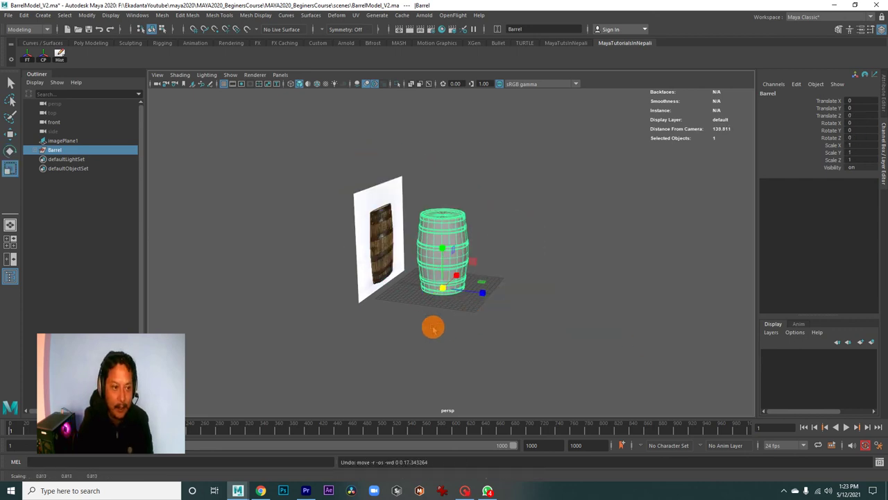
click(436, 313)
mouse_move(436, 313)
alt+mouse_down()
mouse_move(511, 341)
mouse_move(341, 306)
mouse_move(458, 311)
mouse_move(428, 312)
mouse_move(496, 326)
mouse_move(523, 314)
mouse_move(446, 268)
mouse_move(460, 301)
mouse_move(395, 313)
mouse_move(525, 336)
mouse_move(458, 312)
mouse_move(524, 312)
mouse_move(465, 312)
alt+mouse_up()
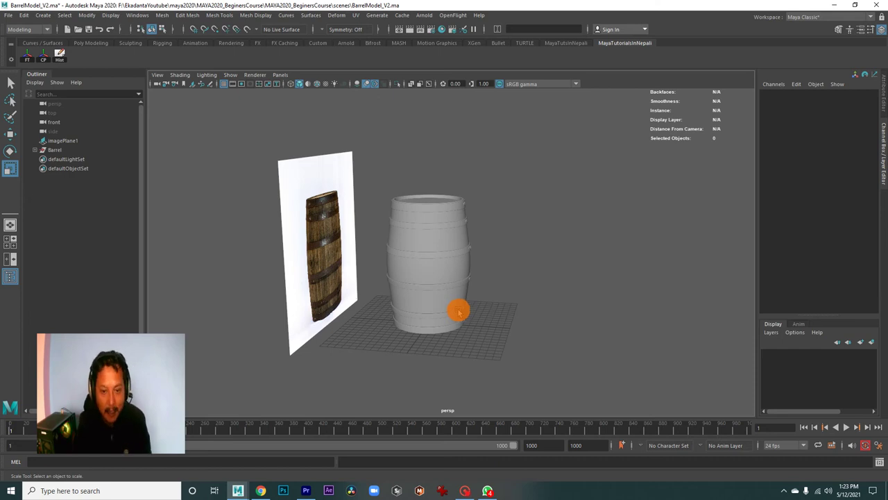
mouse_move(451, 316)
alt+mouse_down()
mouse_move(511, 324)
mouse_move(463, 301)
alt+mouse_up()
mouse_move(462, 301)
alt+right_down()
mouse_move(438, 301)
mouse_move(492, 315)
alt+right_up()
mouse_move(472, 317)
alt+mouse_down()
mouse_move(463, 301)
mouse_move(486, 295)
alt+mouse_up()
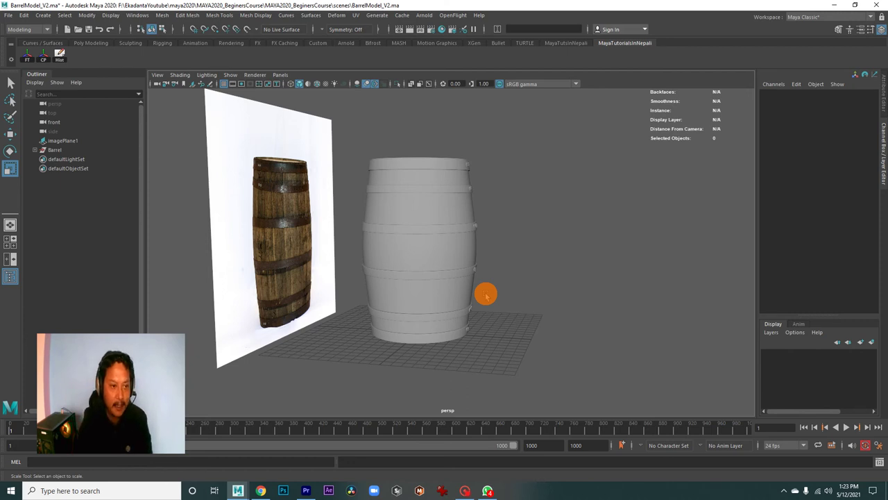
mouse_move(476, 297)
alt+mouse_down()
mouse_move(450, 301)
mouse_move(486, 342)
alt+mouse_up()
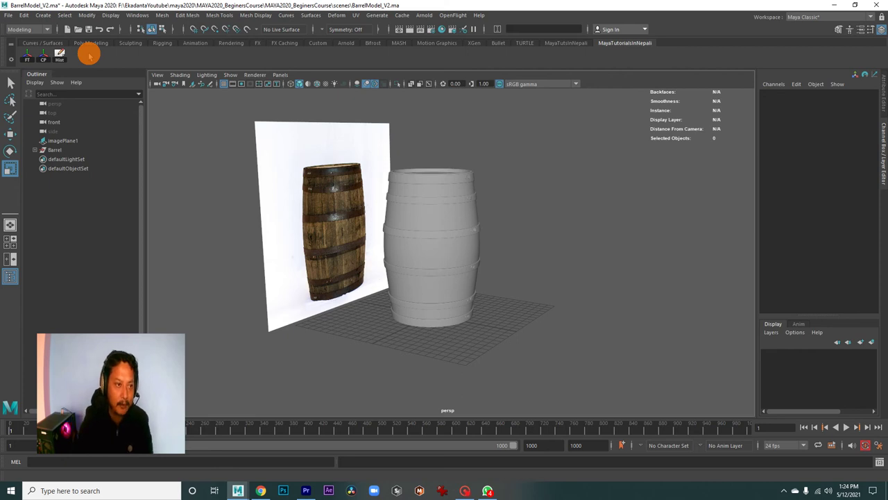
- Tear off the Polygon Primitives menu, add cube and torus shortcuts to the custom shelf, then close it
click(43, 14)
mouse_move(71, 48)
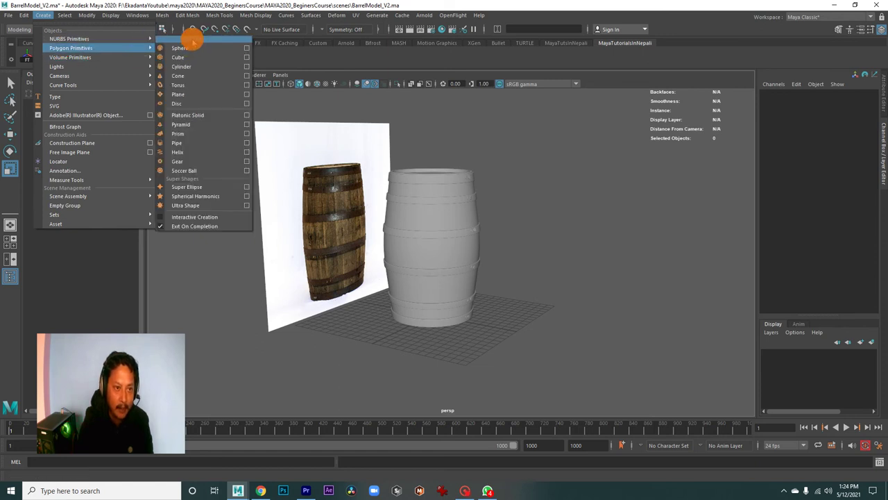
click(193, 40)
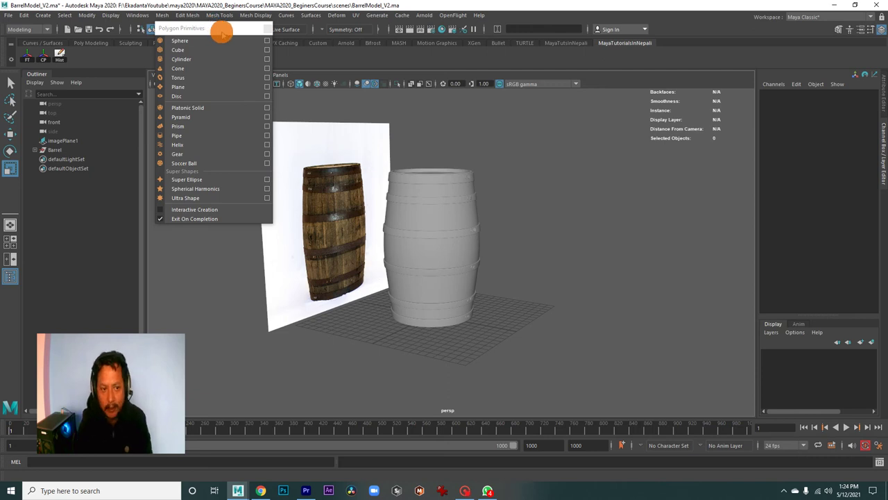
drag(221, 32, 253, 159)
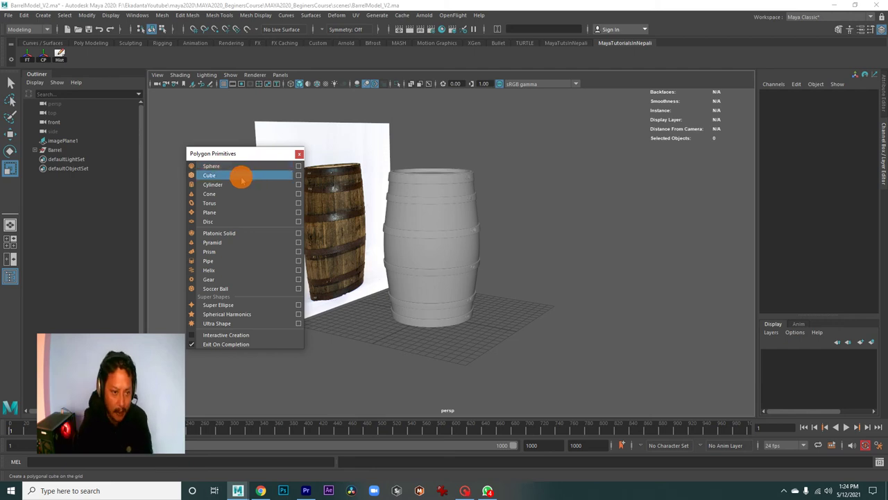
ctrl+shift+click(217, 177)
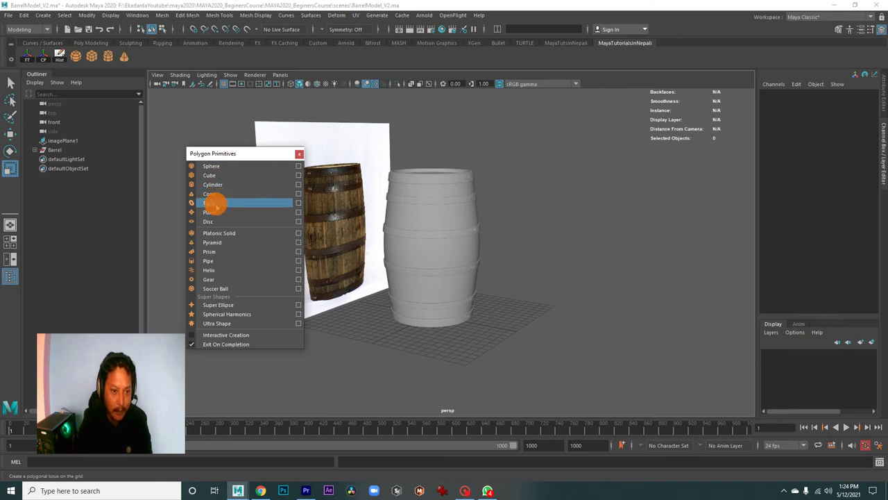
ctrl+shift+click(215, 203)
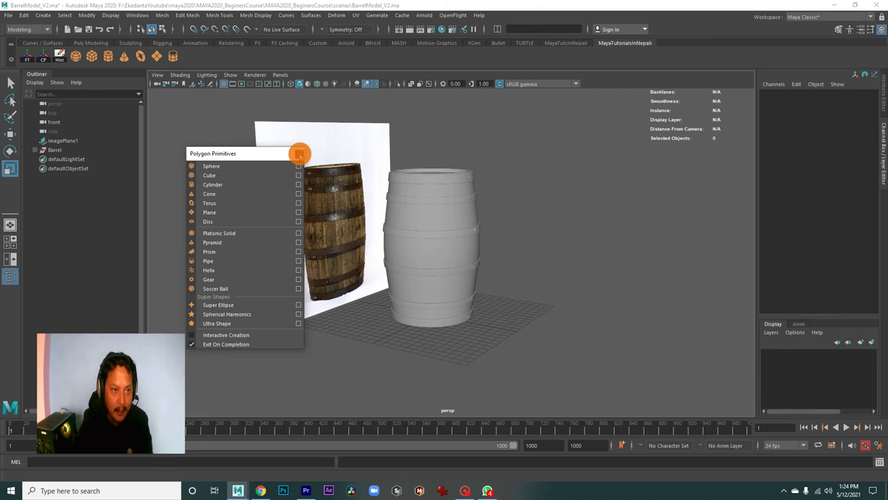
click(299, 153)
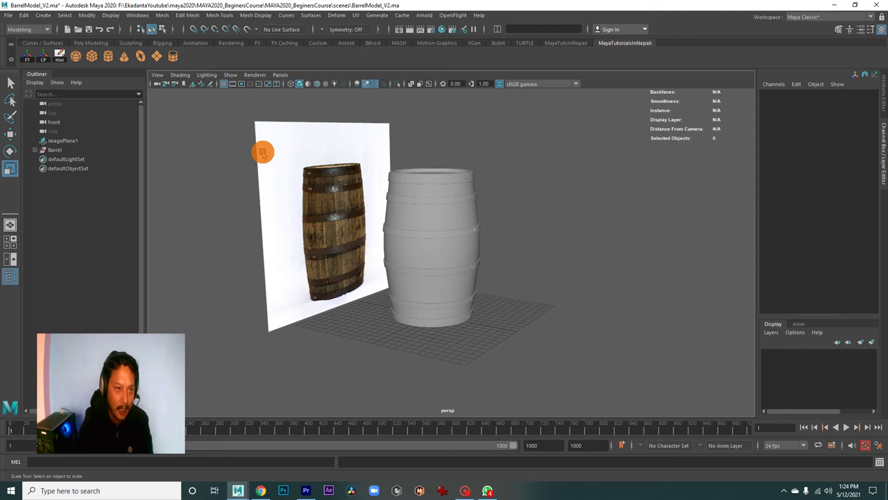
- Browse the Edit Mesh and Mesh Tools menus, then orbit so the image plane faces the camera
click(186, 16)
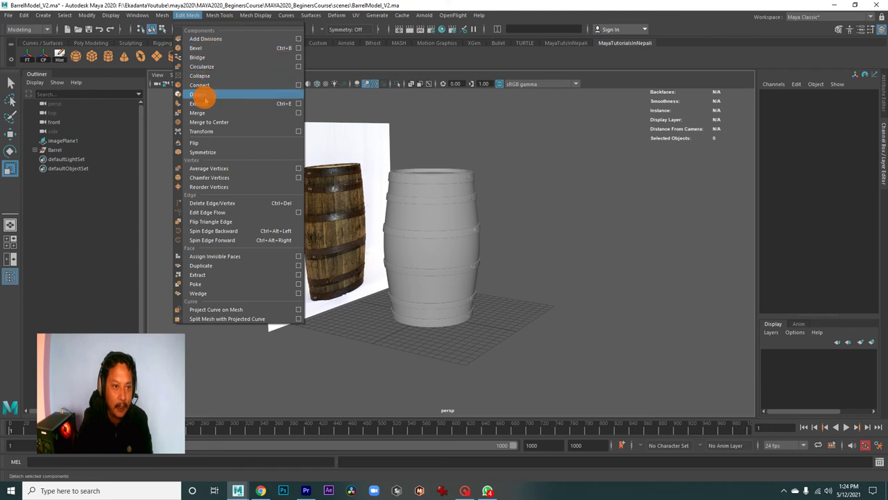
click(220, 15)
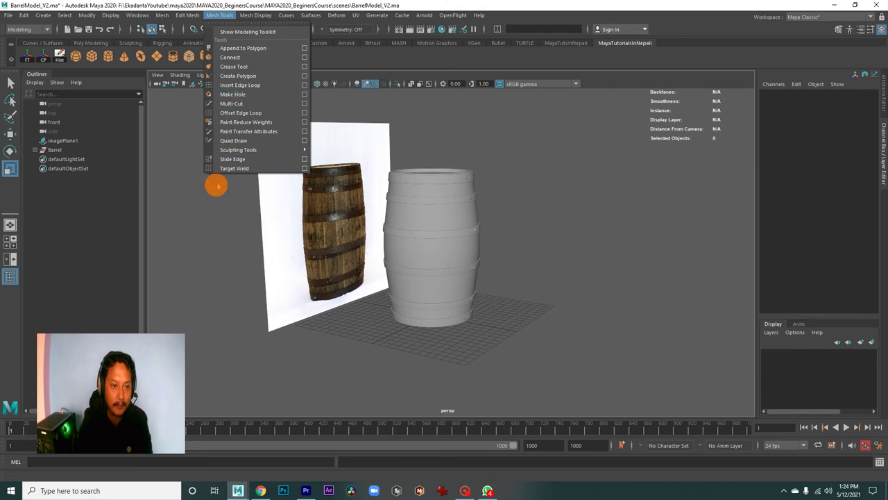
click(211, 207)
mouse_move(422, 290)
alt+mouse_down()
mouse_move(368, 198)
mouse_move(396, 254)
alt+mouse_up()
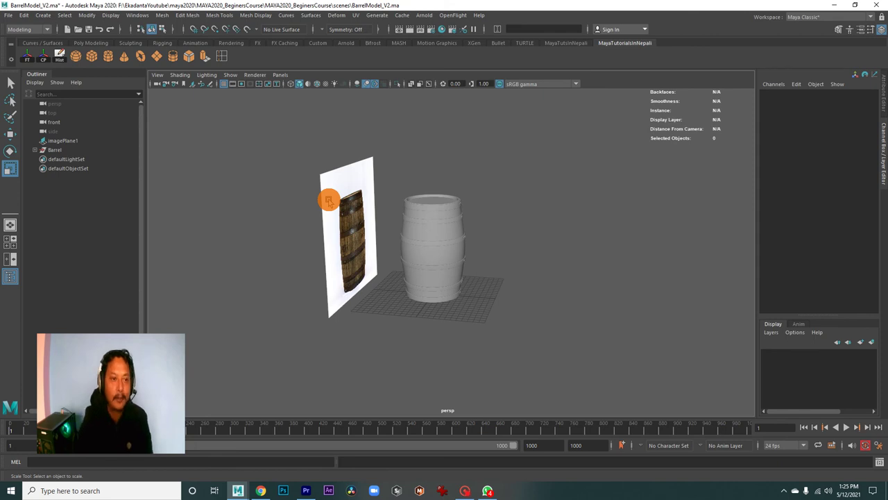
mouse_move(395, 305)
alt+mouse_down()
mouse_move(466, 319)
mouse_move(380, 316)
mouse_move(390, 317)
alt+mouse_up()
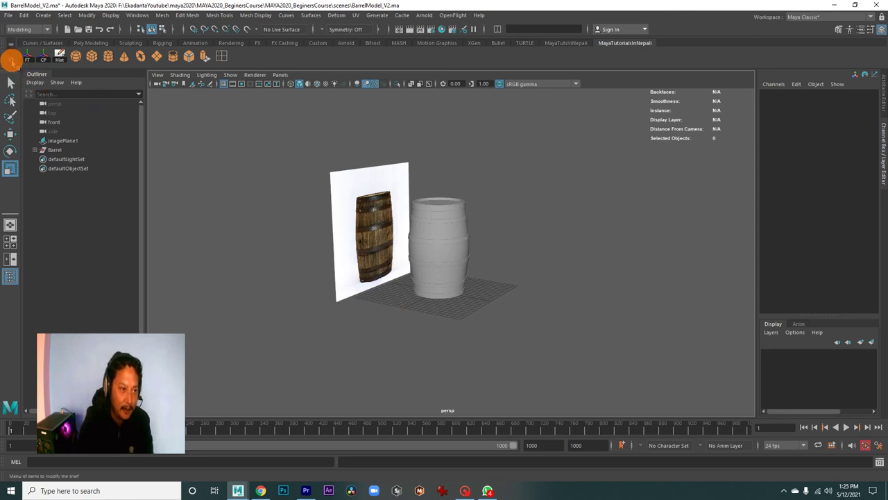
- Choose Save All Shelves from the shelf options menu
click(11, 61)
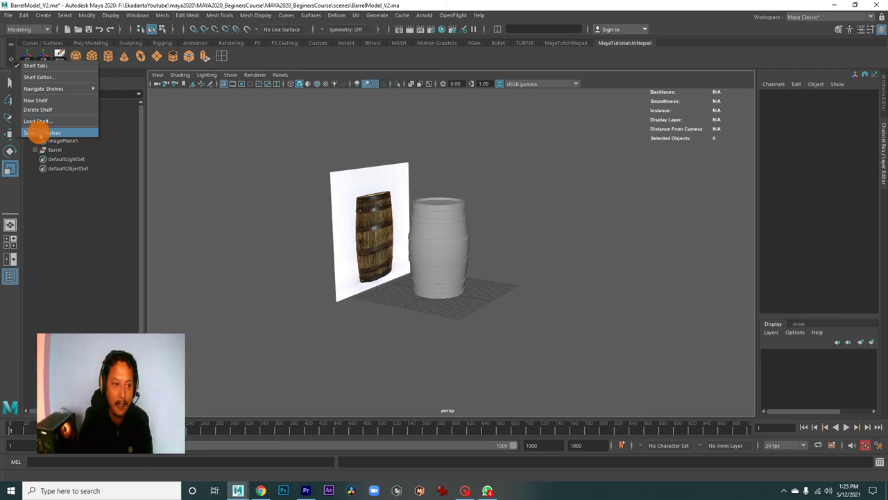
click(38, 133)
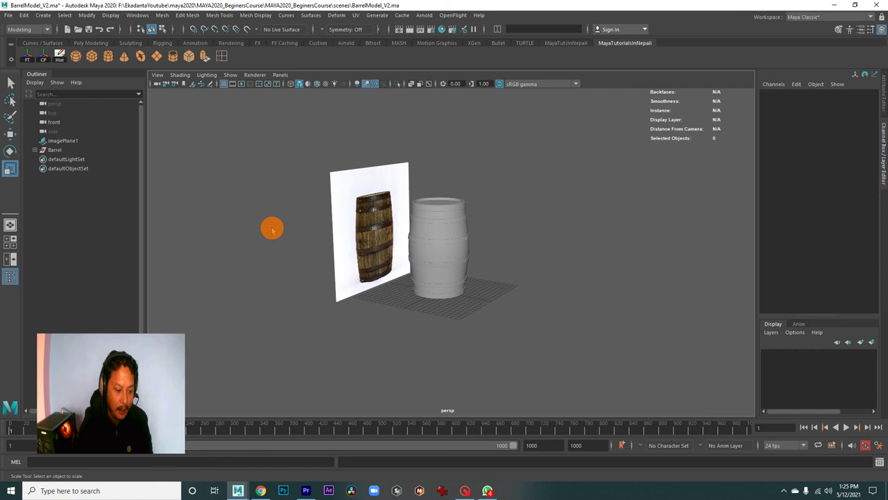
- In File Explorer, check the shelf files in Documents > maya > 2020 > prefs > shelves, then close it
key(super)
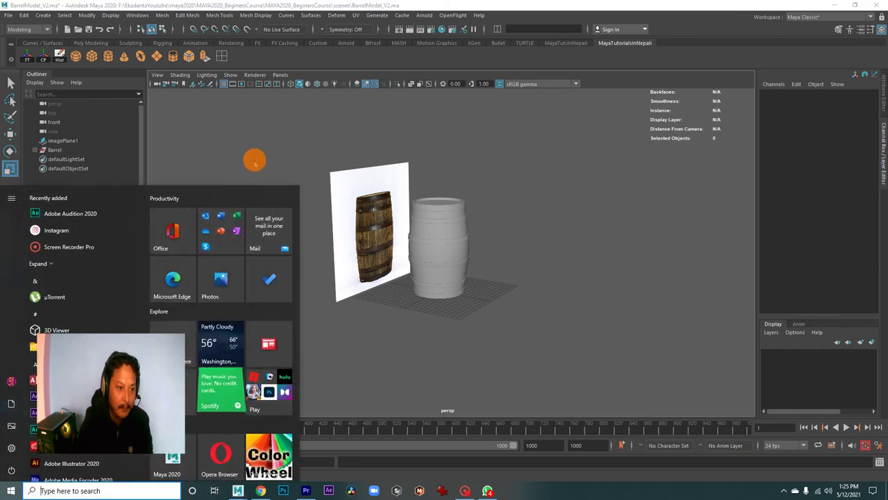
click(255, 161)
key(super+d)
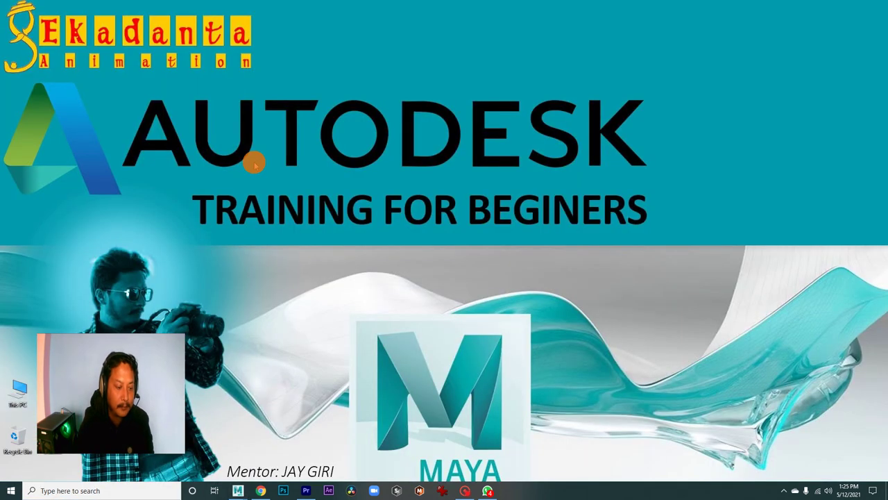
key(super+e)
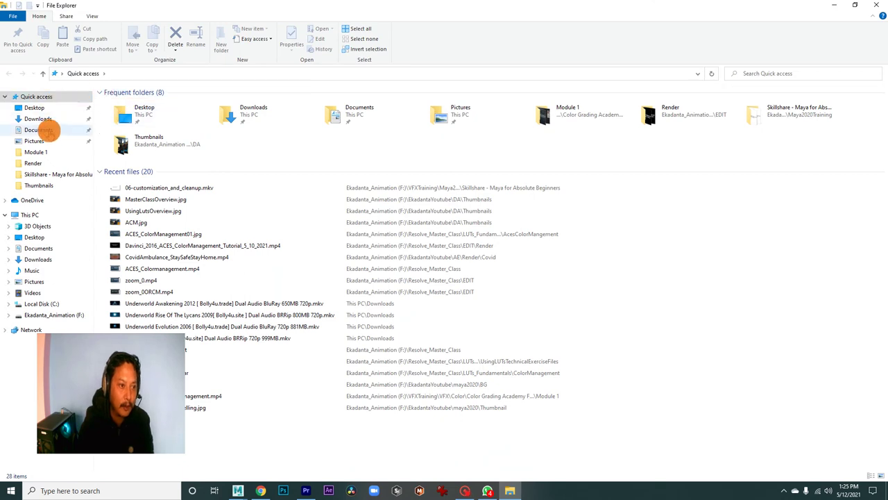
click(38, 130)
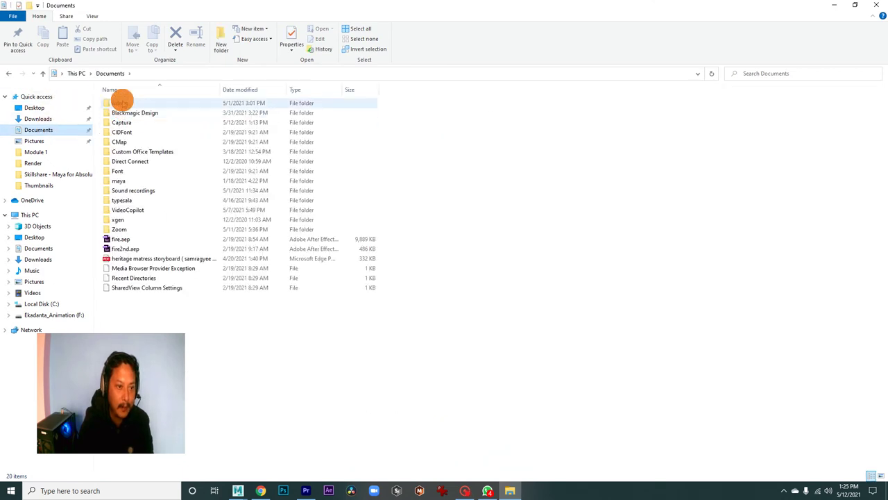
double_click(119, 181)
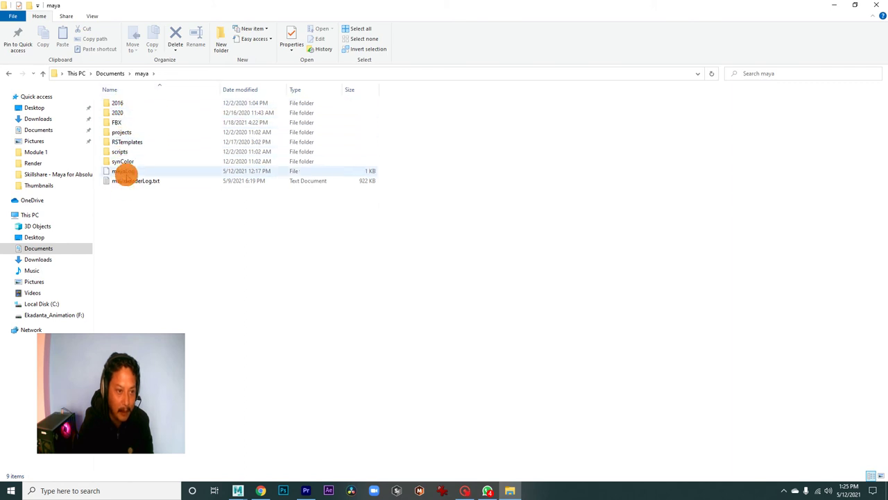
double_click(120, 112)
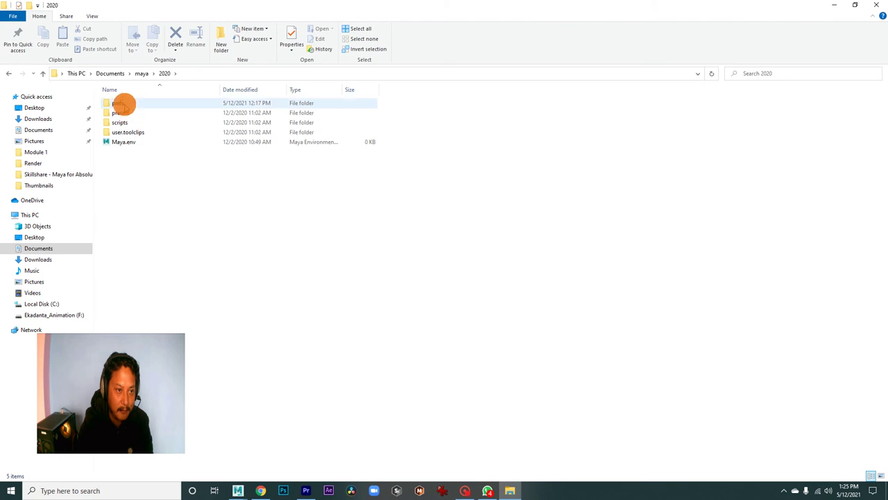
double_click(122, 103)
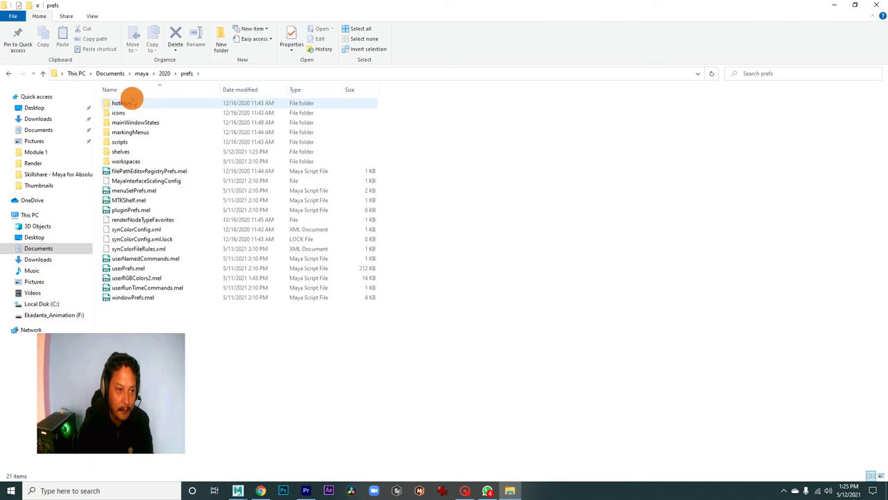
double_click(127, 152)
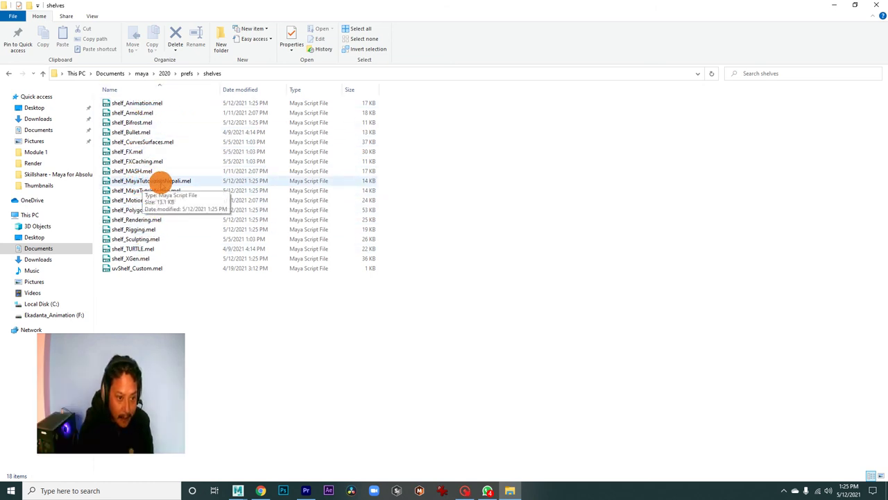
mouse_move(173, 184)
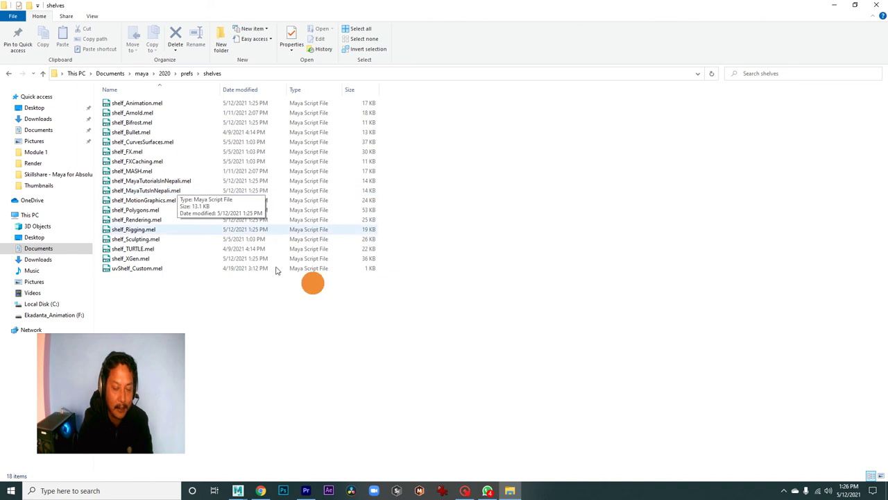
click(875, 7)
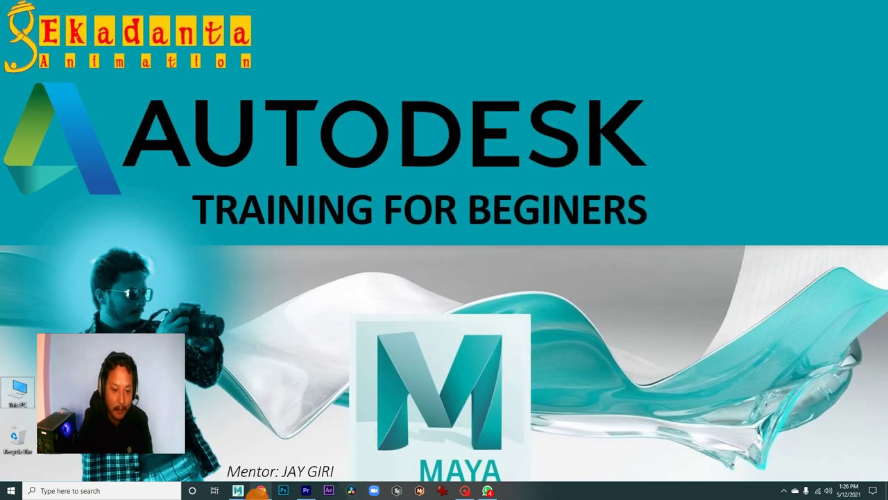
- Bring Maya back to the front and delete the reference image plane
mouse_move(238, 490)
click(273, 452)
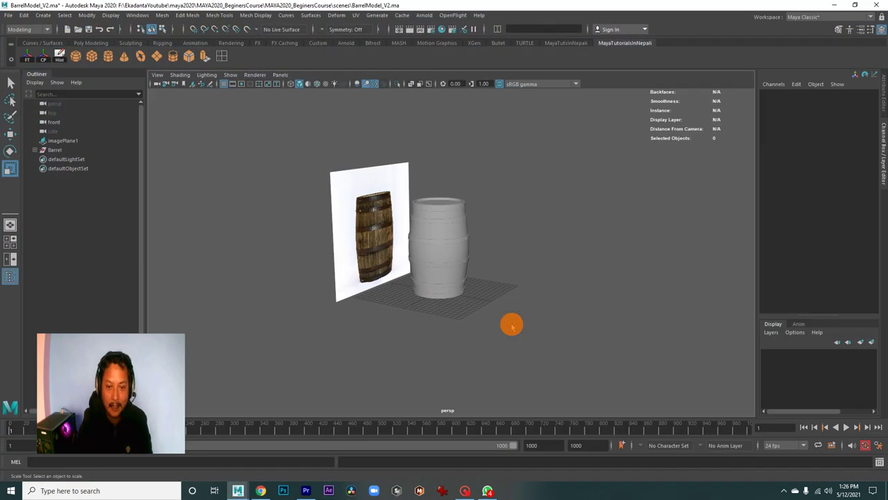
mouse_move(472, 311)
alt+mouse_down()
mouse_move(430, 306)
mouse_move(460, 311)
alt+mouse_up()
mouse_move(297, 144)
mouse_down()
mouse_move(317, 224)
mouse_move(347, 273)
mouse_up()
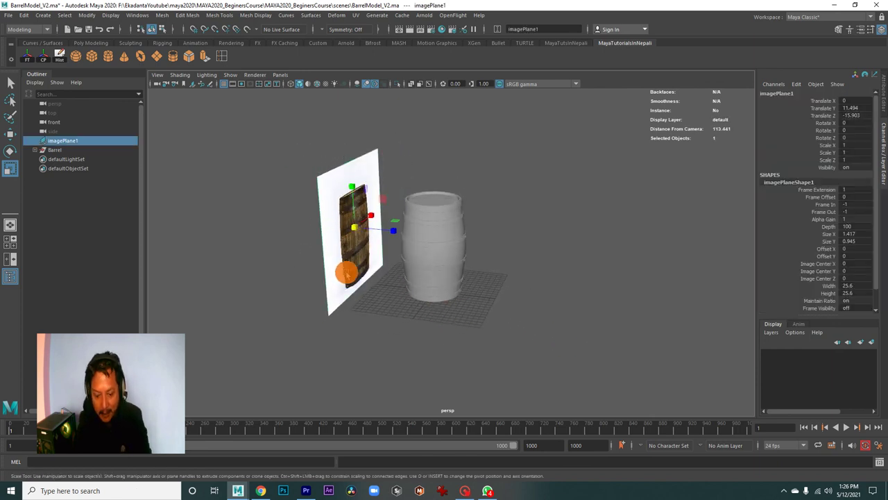
key(Delete)
- Orbit and zoom around the barrel to inspect its underside, sides and top
scroll(429, 270, up, 2)
mouse_move(429, 269)
alt+right_down()
mouse_move(337, 265)
mouse_move(549, 319)
mouse_move(371, 262)
alt+right_up()
alt+drag(371, 262, 341, 252)
alt+right_drag(341, 252, 367, 259)
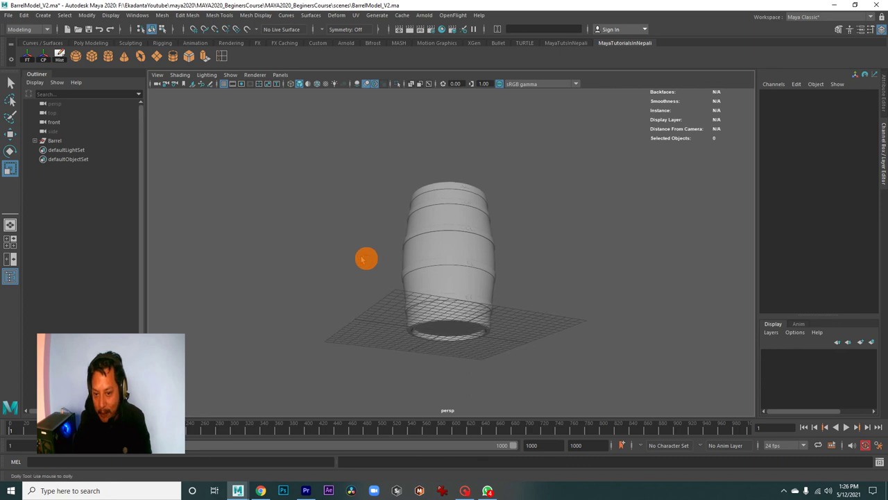
alt+drag(384, 271, 376, 294)
mouse_move(377, 291)
alt+right_down()
mouse_move(439, 300)
mouse_move(363, 264)
alt+right_up()
mouse_move(363, 264)
alt+mouse_down()
mouse_move(465, 291)
mouse_move(468, 282)
mouse_move(368, 275)
mouse_move(502, 307)
mouse_move(463, 299)
mouse_move(444, 264)
mouse_move(484, 278)
mouse_move(455, 268)
alt+mouse_up()
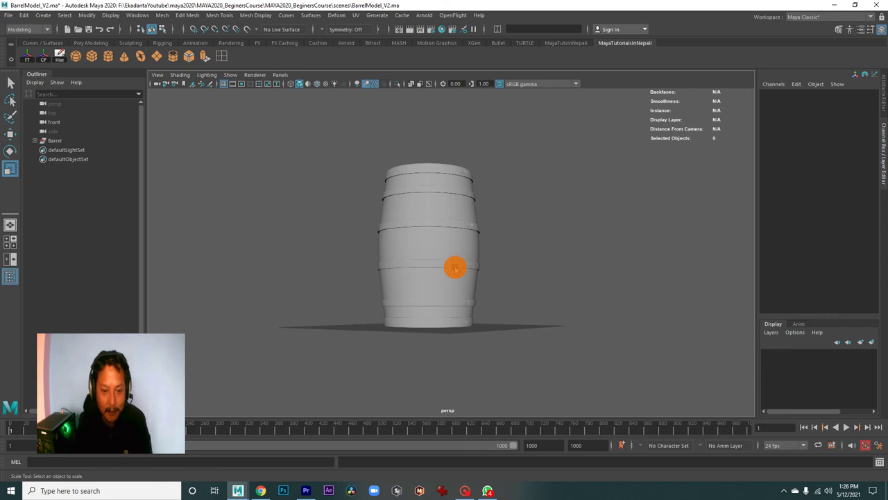
mouse_move(457, 276)
alt+mouse_down()
mouse_move(450, 288)
mouse_move(506, 298)
mouse_move(448, 280)
mouse_move(466, 297)
alt+mouse_up()
alt+right_drag(407, 272, 545, 320)
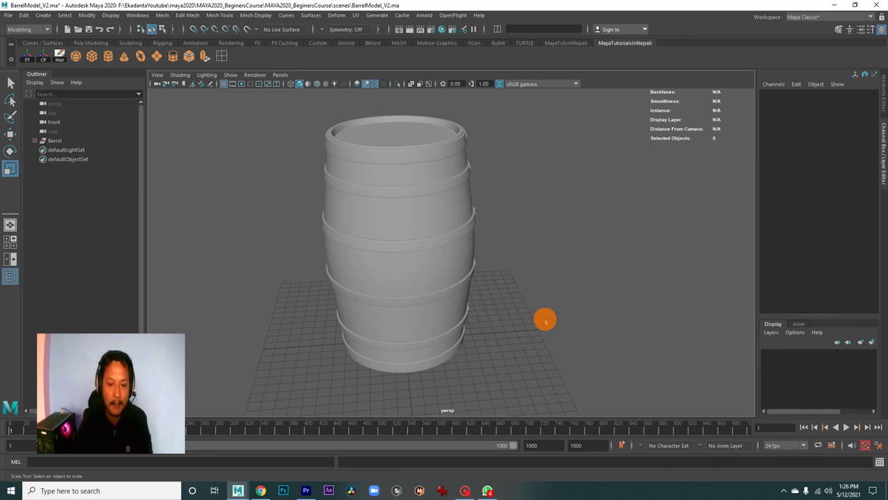
mouse_move(546, 320)
alt+right_down()
mouse_move(452, 294)
mouse_move(471, 305)
alt+right_up()
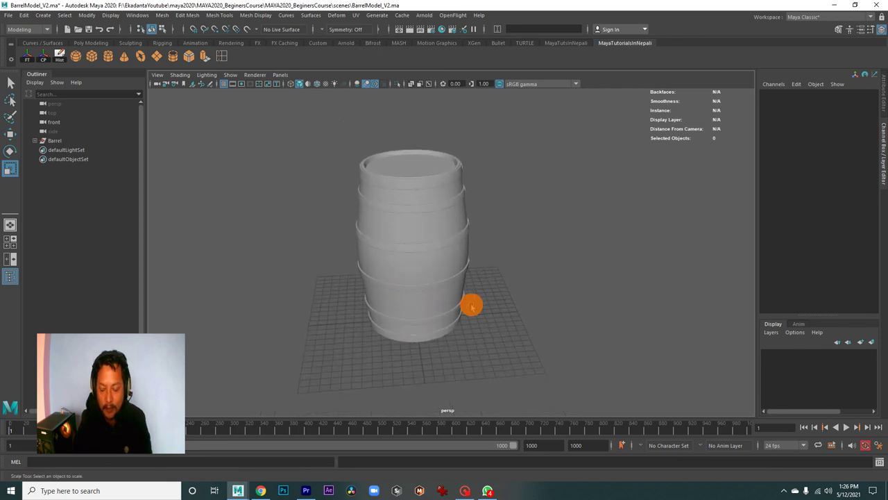